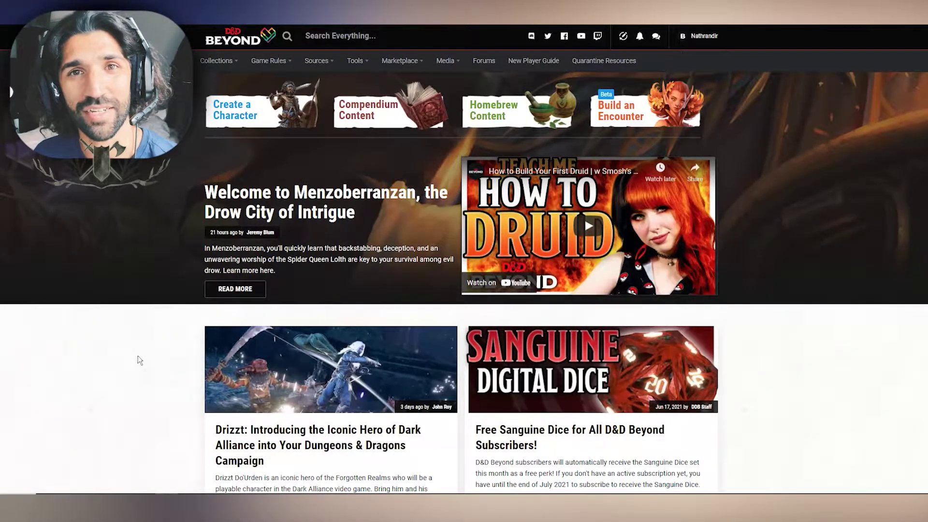
- Start a new character with the Standard creation method and allow Homebrew and Critical Role content
mouse_move(216, 67)
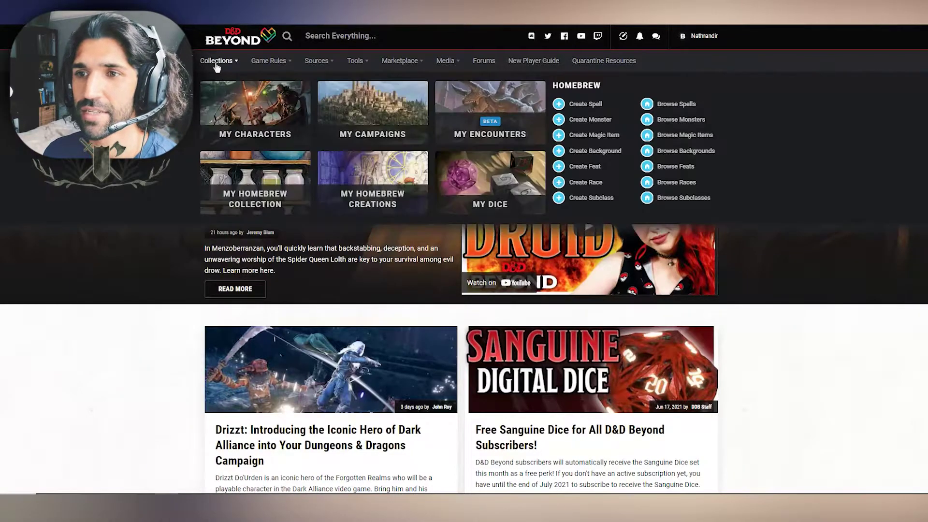
click(261, 126)
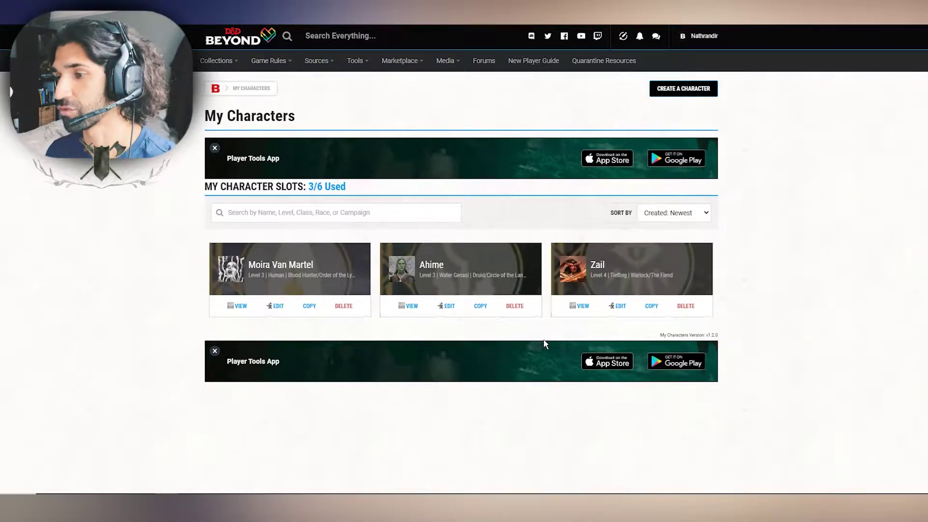
click(679, 89)
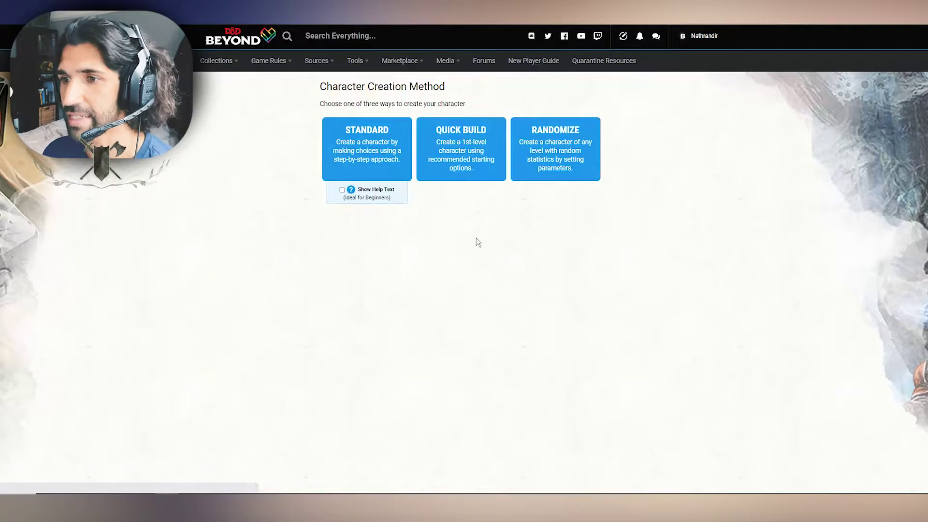
click(384, 152)
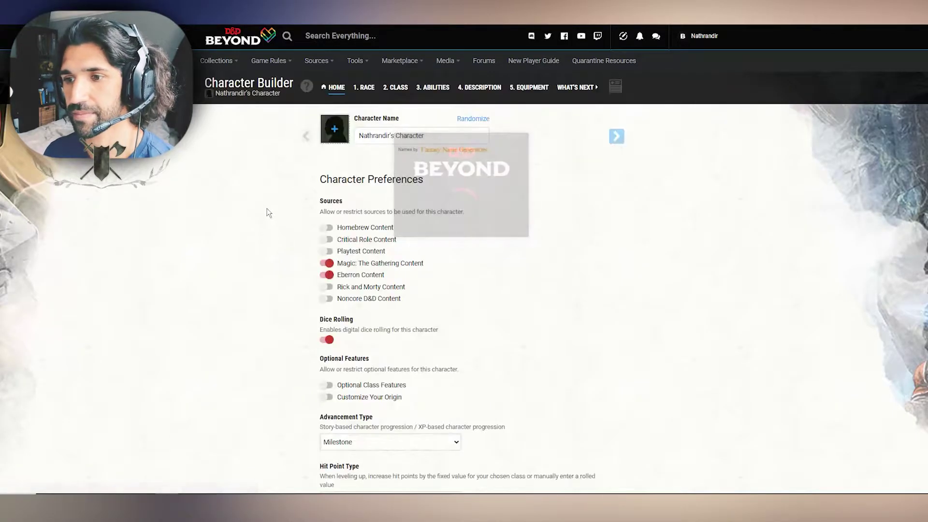
click(327, 227)
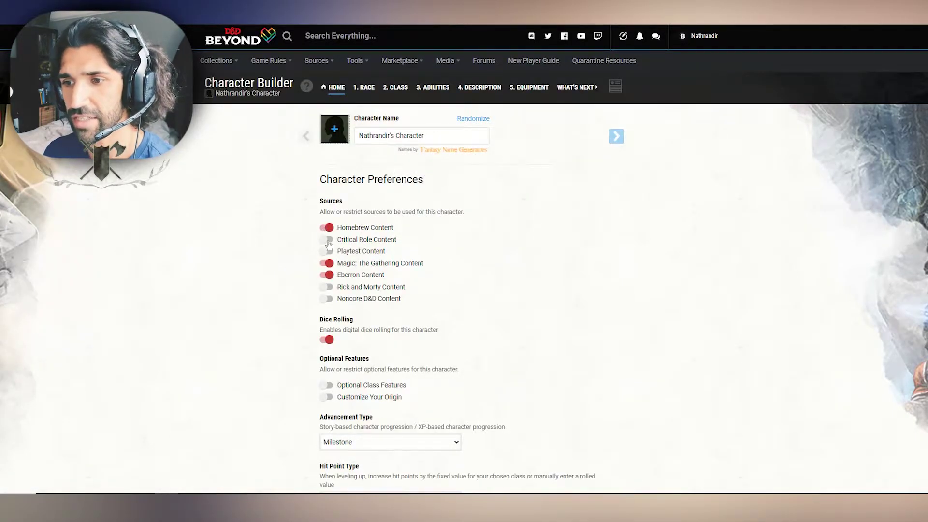
click(327, 241)
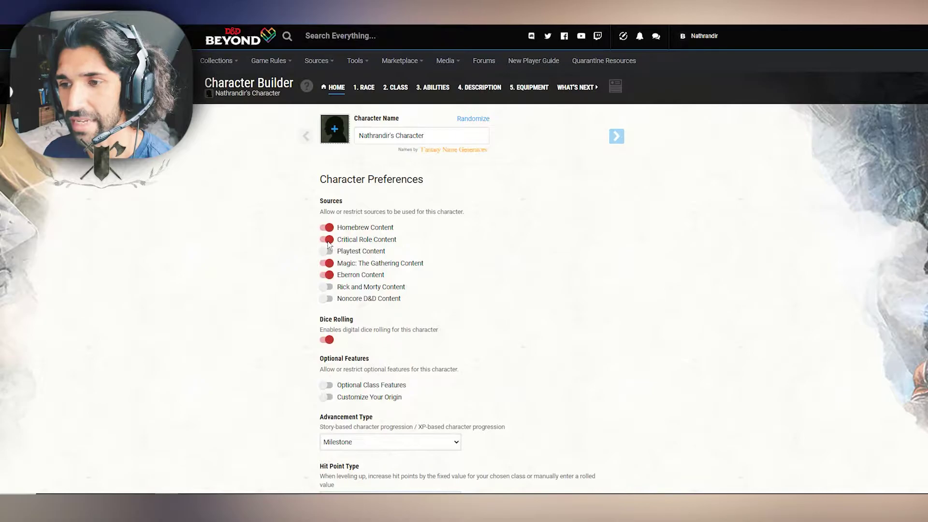
- Randomize the character name repeatedly until Reggy is suggested
click(478, 121)
click(477, 121)
click(477, 121)
click(477, 121)
click(478, 121)
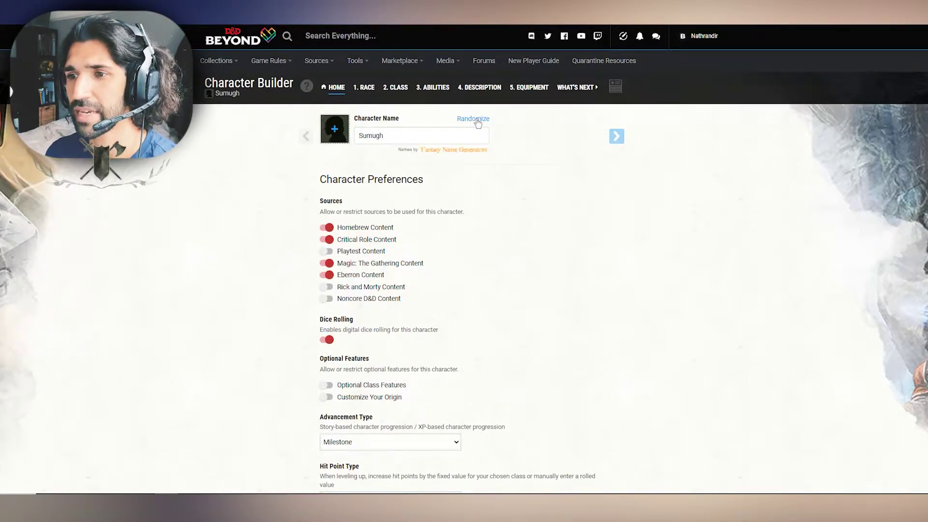
click(478, 121)
click(478, 121)
click(478, 121)
click(478, 121)
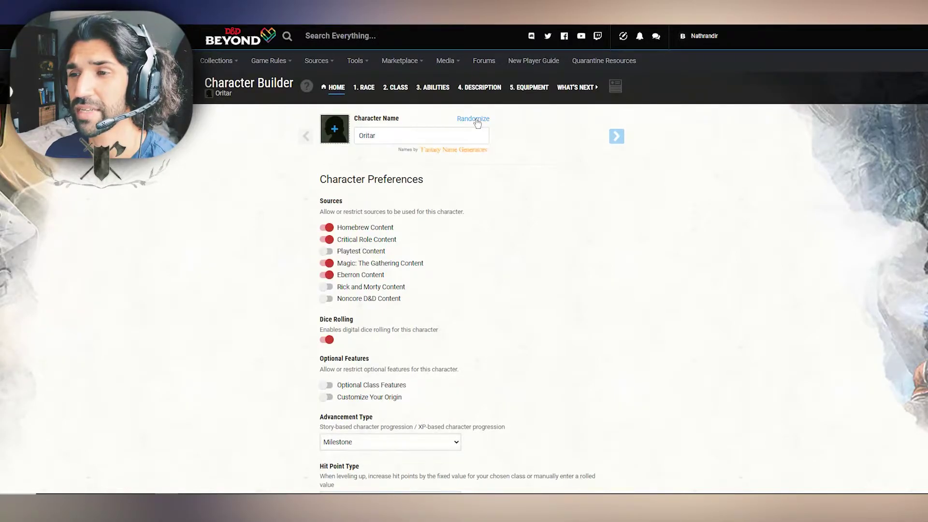
click(477, 121)
click(478, 121)
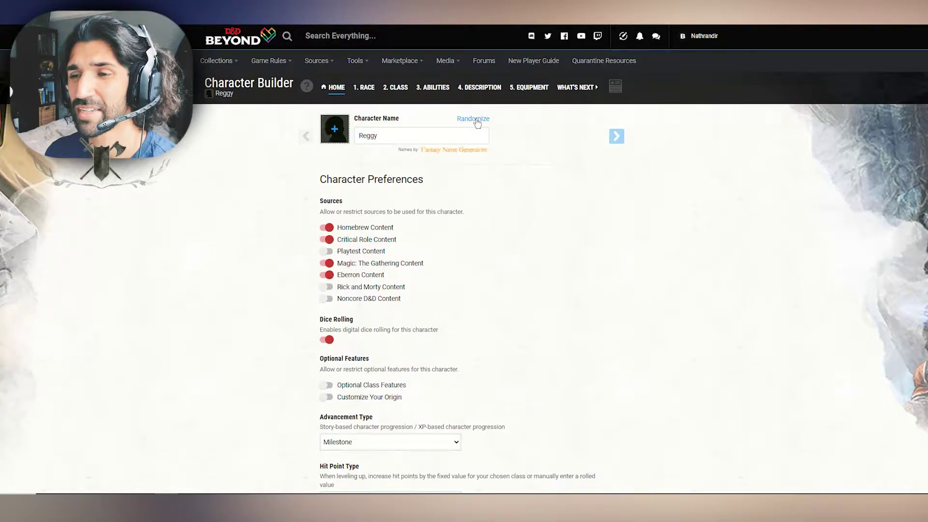
- Correct the spelling of the character name to Reggie
click(401, 139)
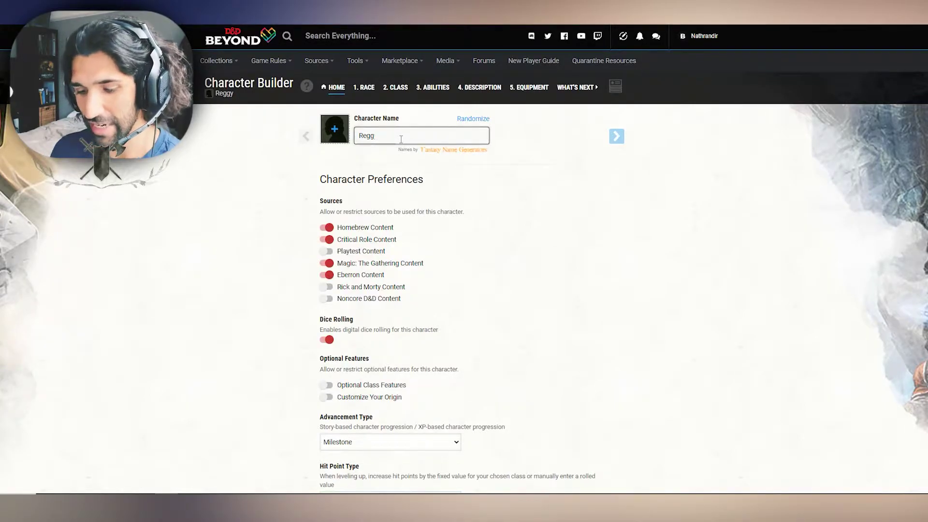
key(BackSpace)
text(ie)
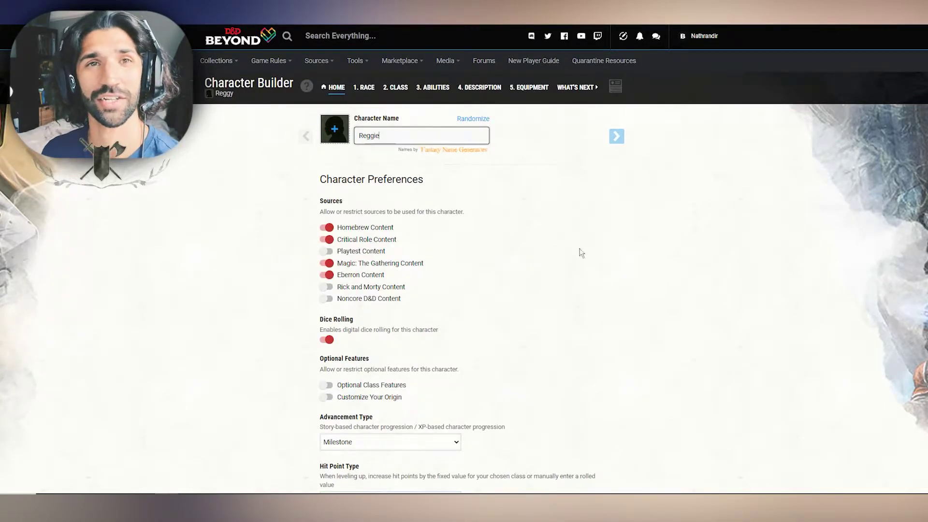
click(540, 225)
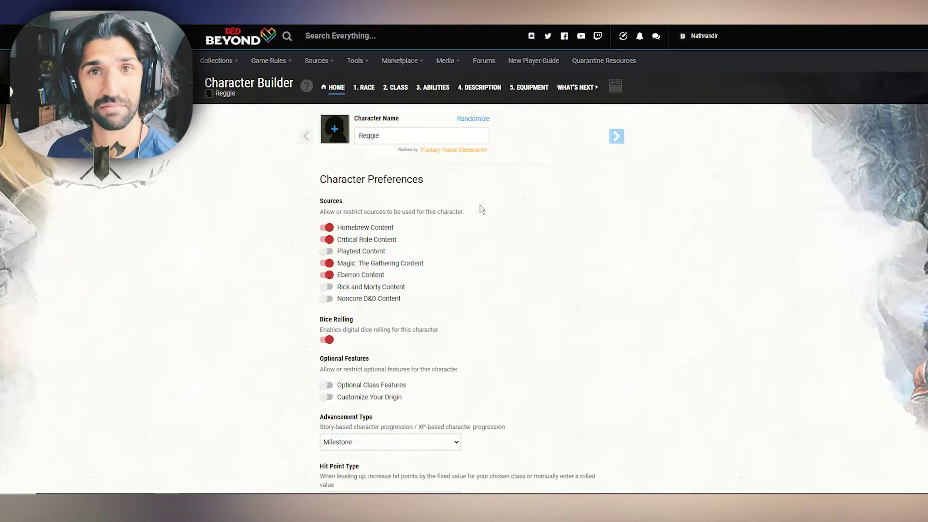
- Browse the available races and choose Aarakocra as the character's race
click(369, 88)
scroll(259, 234, down, 3)
scroll(265, 237, down, 2)
scroll(271, 240, up, 3)
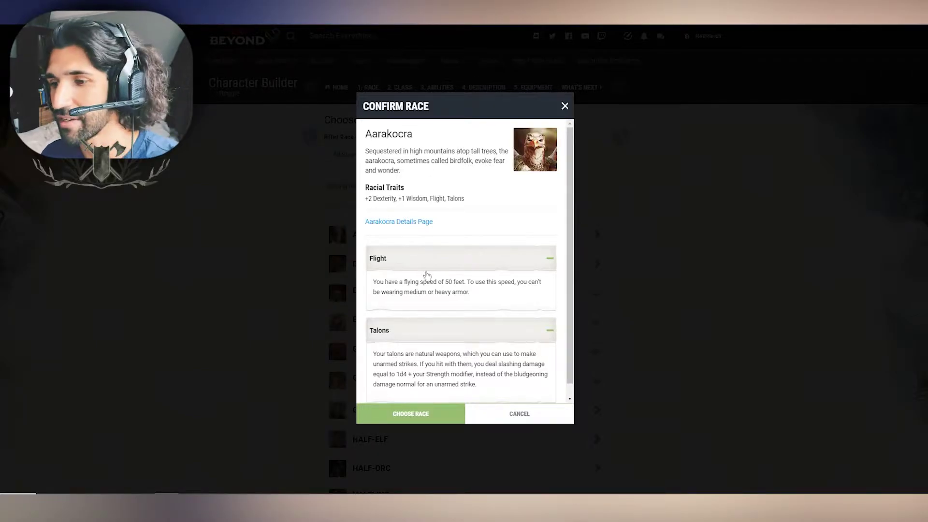
click(425, 415)
- Review the descriptions of the Aarakocra's Flight and Talons racial traits
click(426, 237)
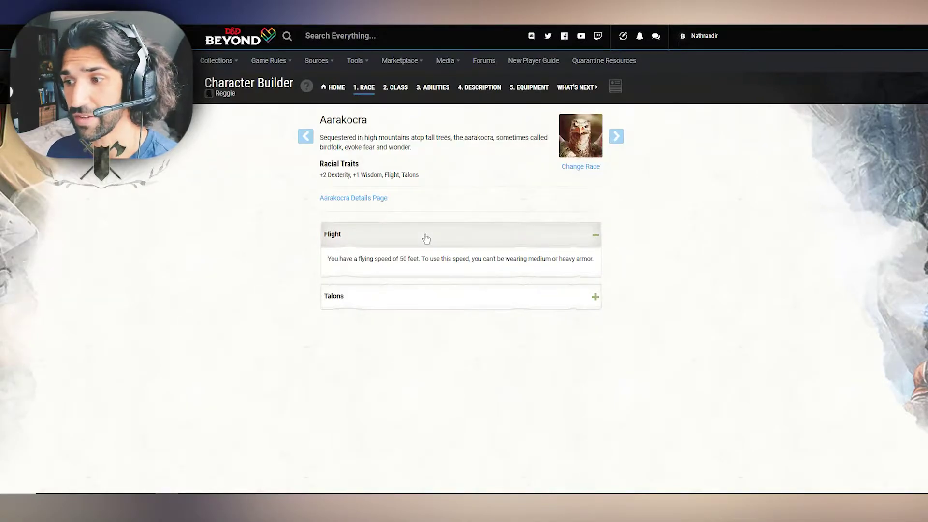
click(426, 237)
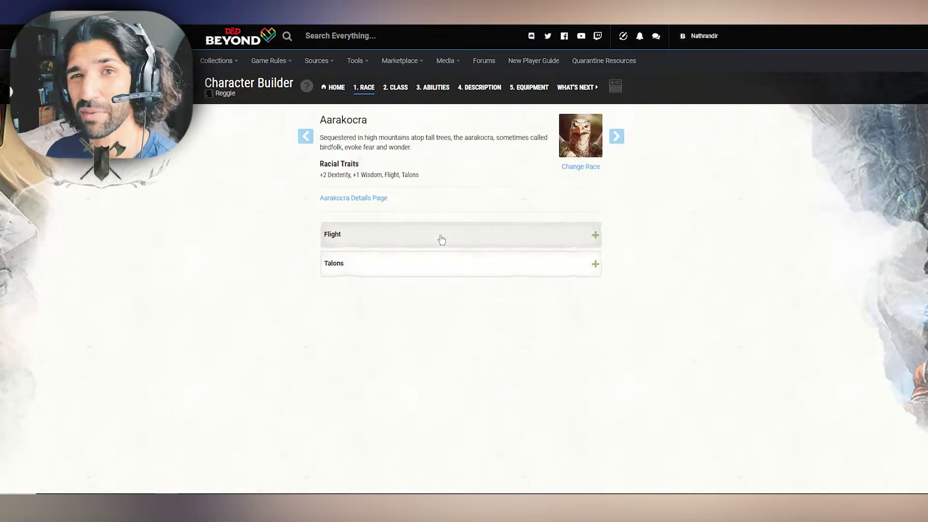
click(439, 268)
click(440, 266)
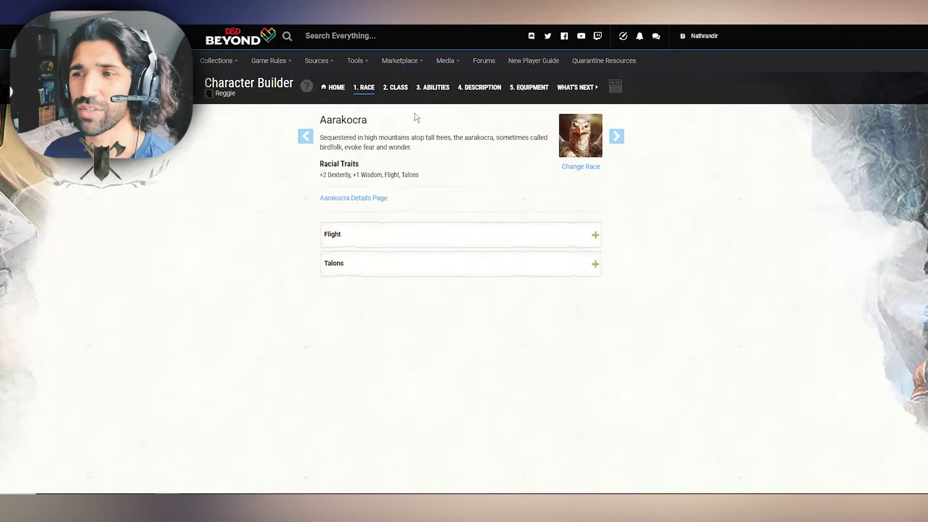
click(394, 259)
click(404, 261)
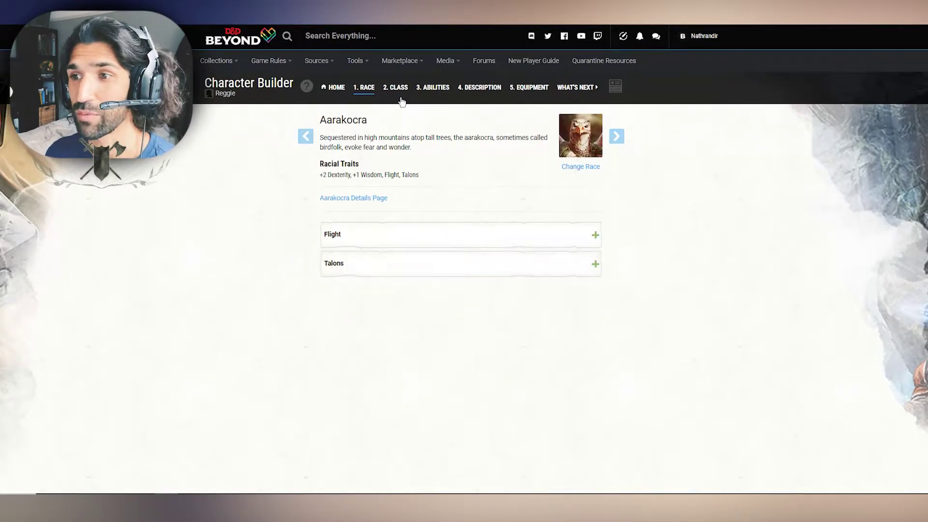
- Choose Fighter as the character's class and confirm it
click(395, 88)
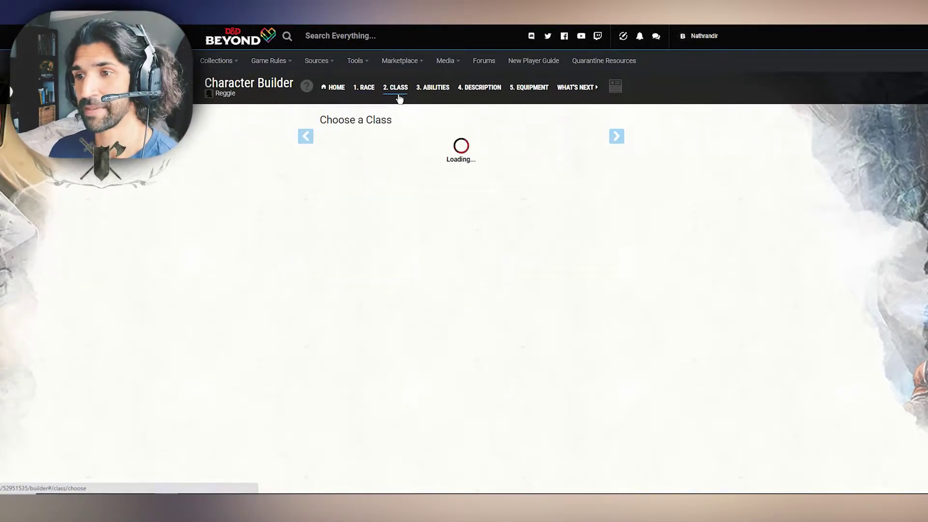
click(366, 88)
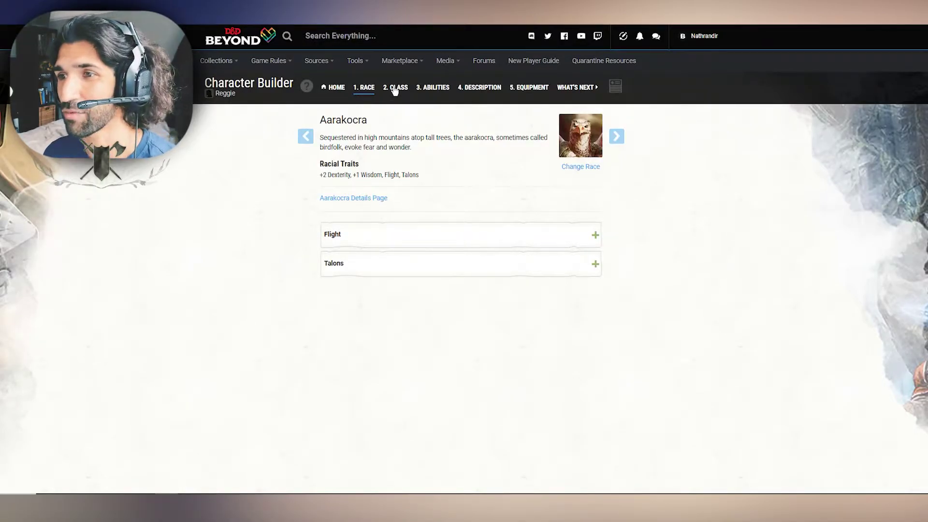
click(394, 90)
scroll(405, 259, down, 2)
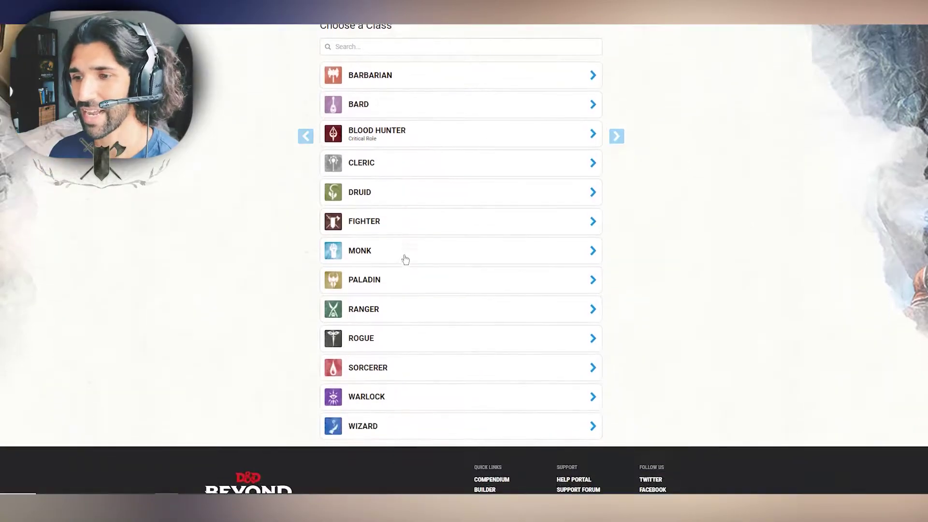
click(395, 219)
click(435, 418)
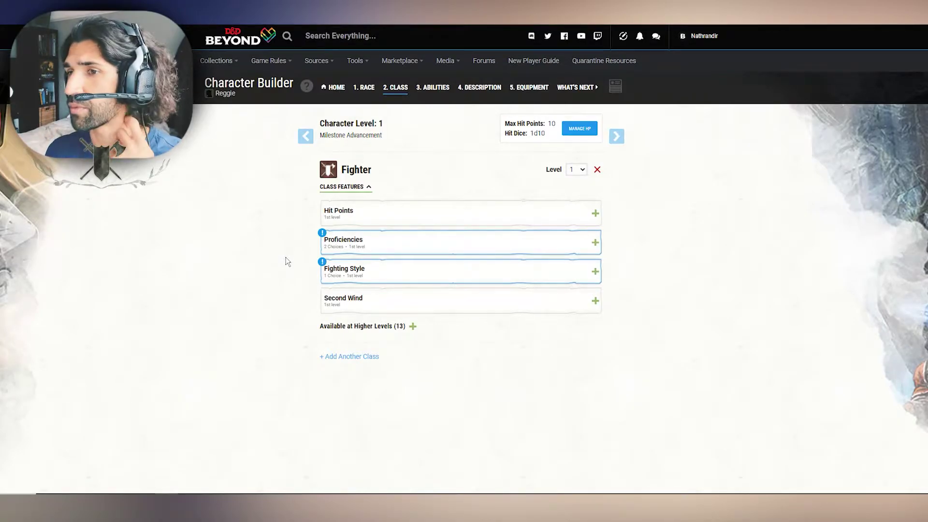
- Set the Fighter level to 3 and review the Hit Points class feature
click(576, 169)
click(574, 202)
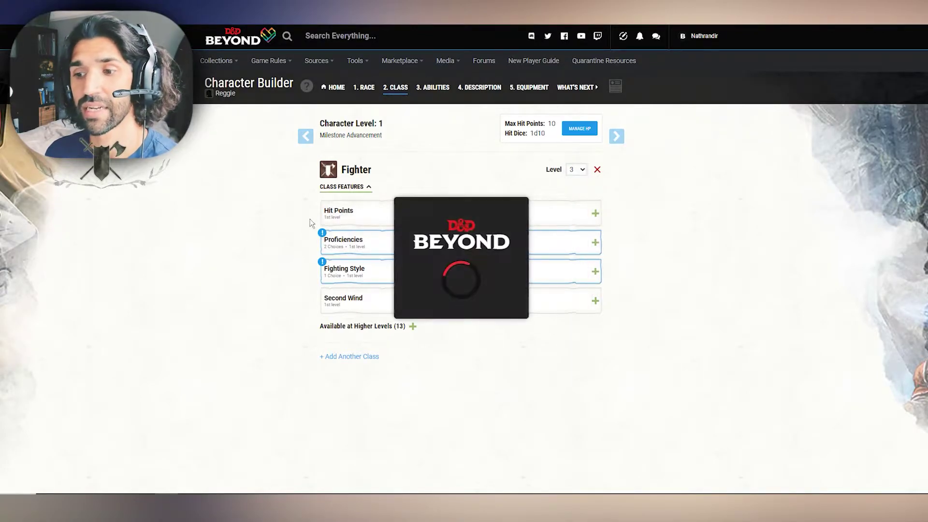
scroll(254, 221, down, 1)
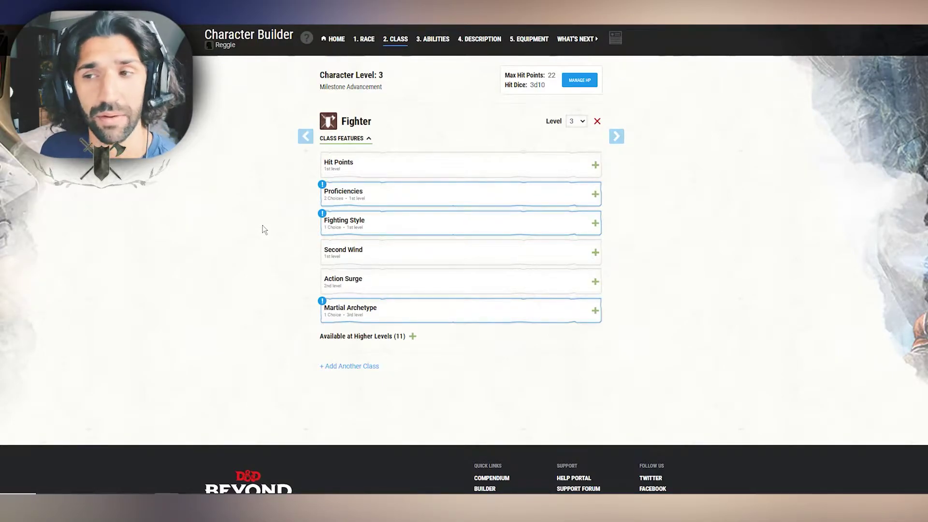
click(389, 166)
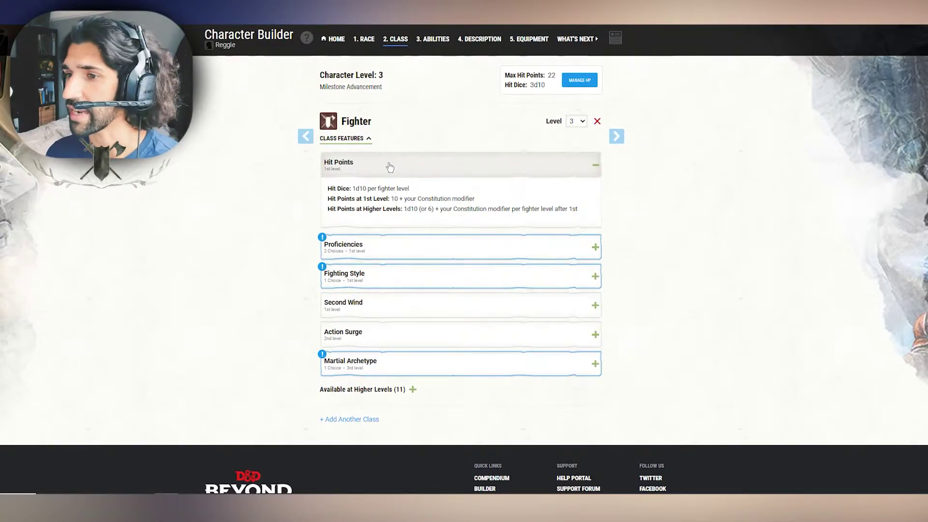
click(389, 166)
- Read the full Proficiencies description and choose Insight and Perception as the two Fighter skills
click(401, 199)
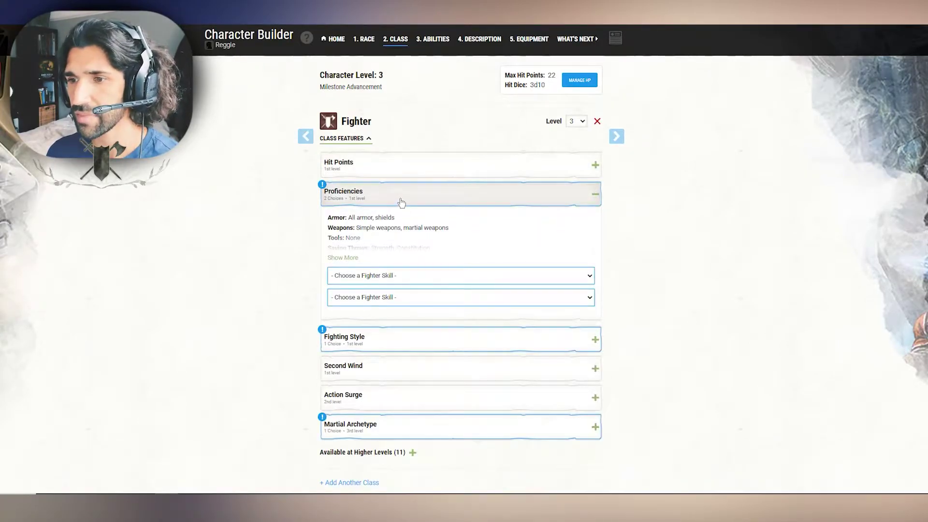
click(343, 258)
scroll(295, 249, down, 2)
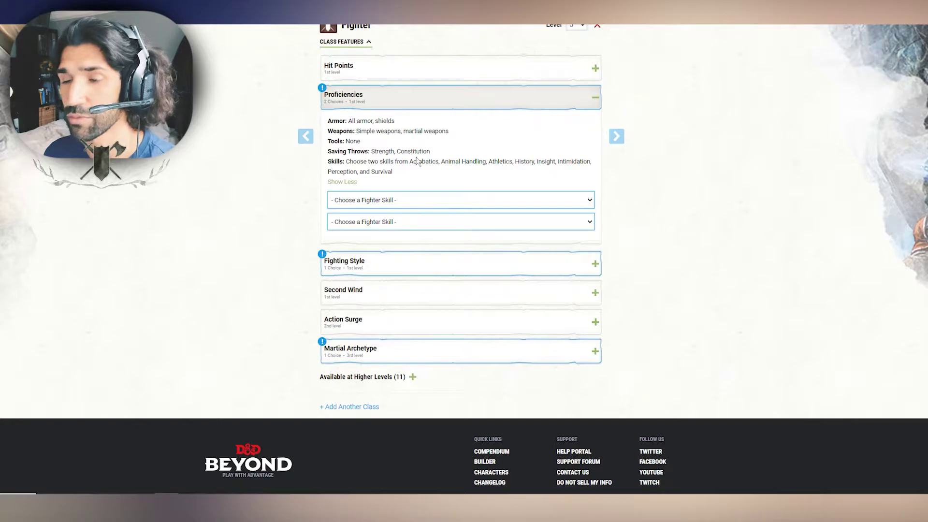
click(423, 201)
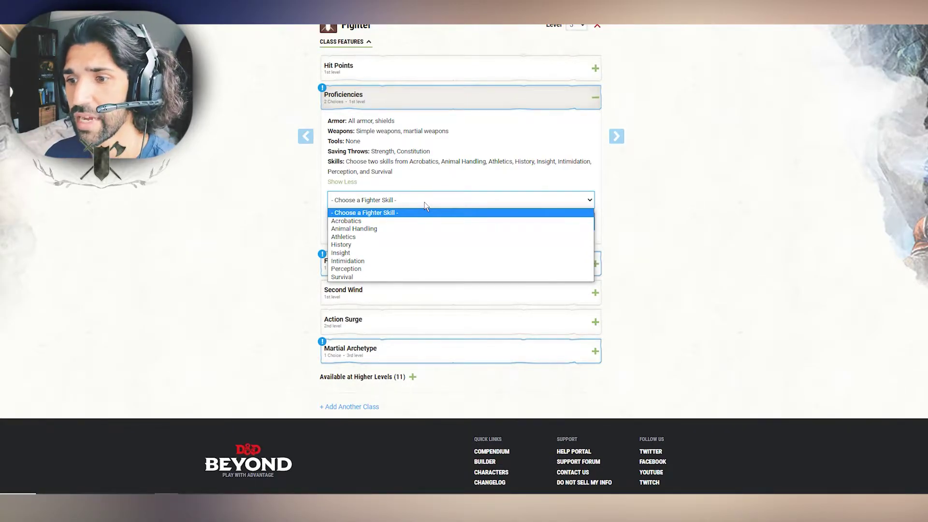
click(360, 252)
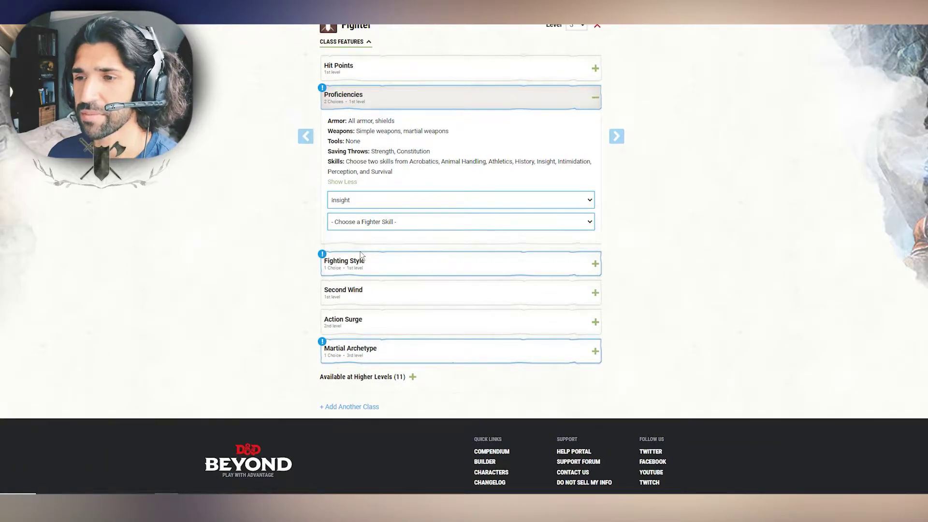
click(365, 222)
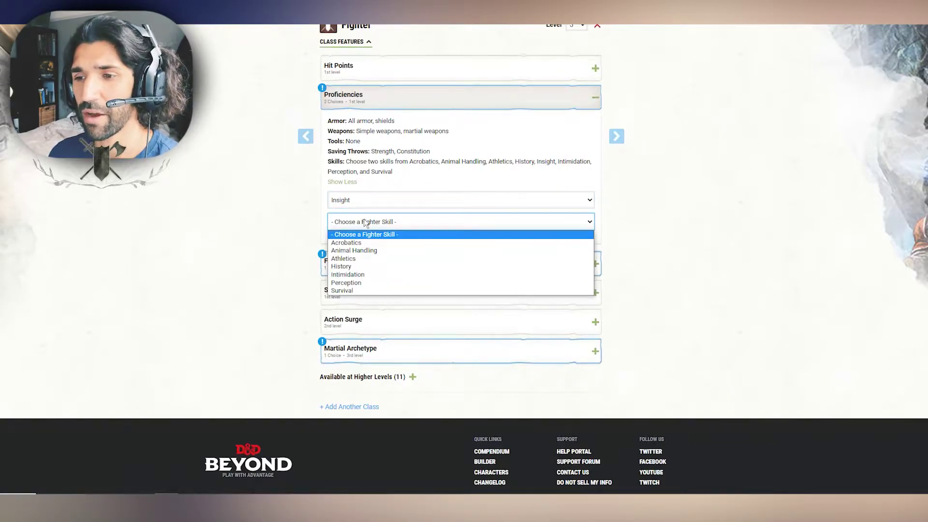
click(360, 285)
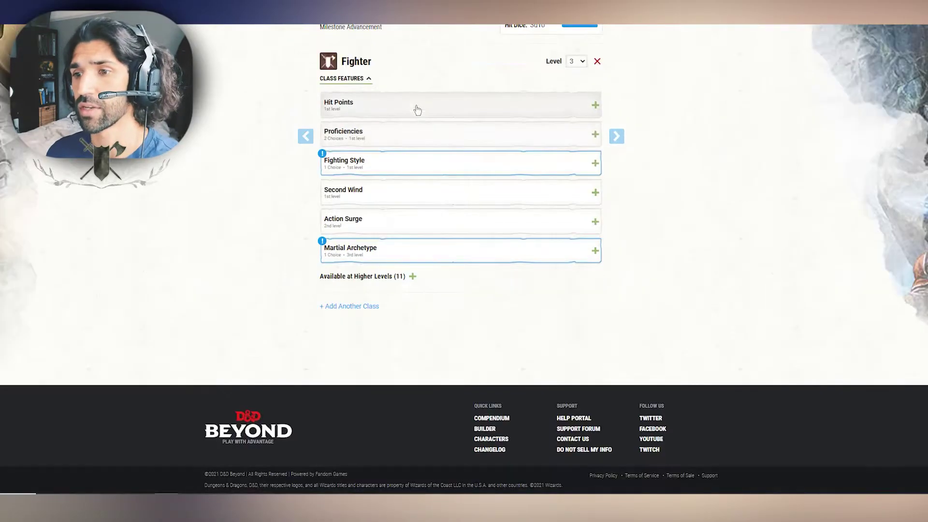
- Choose Archery as the Fighter's Fighting Style and collapse that feature
click(404, 164)
click(391, 217)
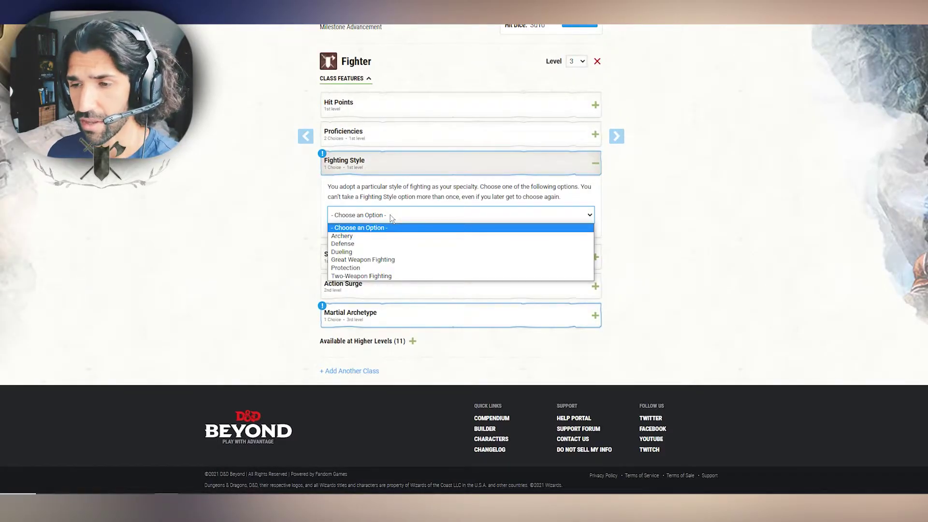
click(384, 236)
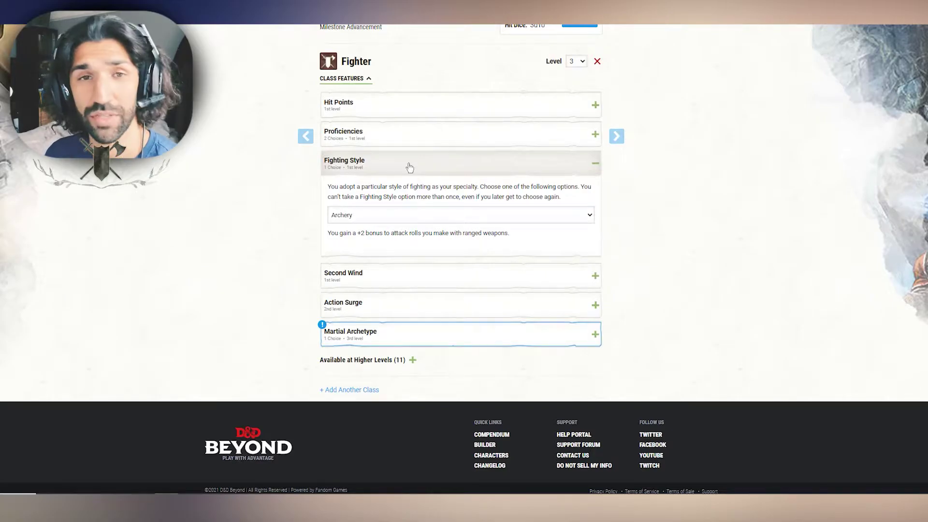
scroll(409, 168, up, 1)
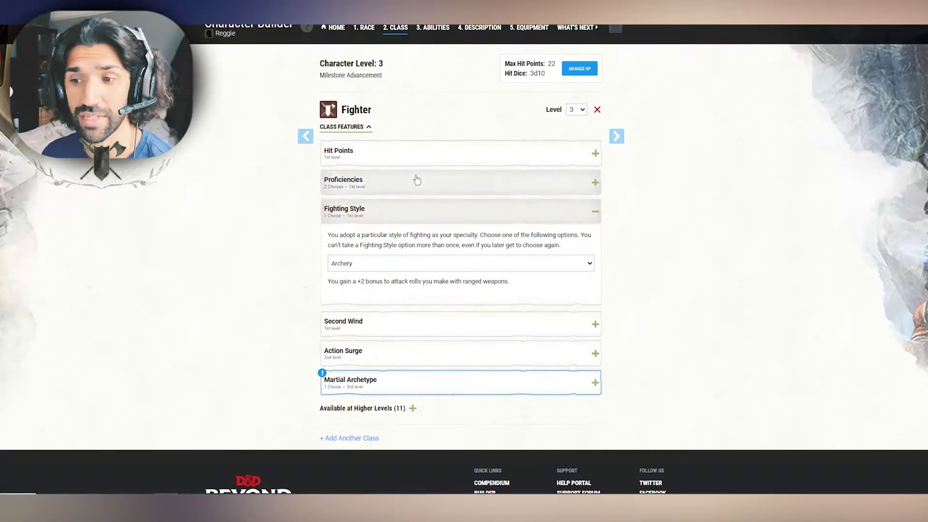
scroll(409, 166, down, 1)
click(416, 169)
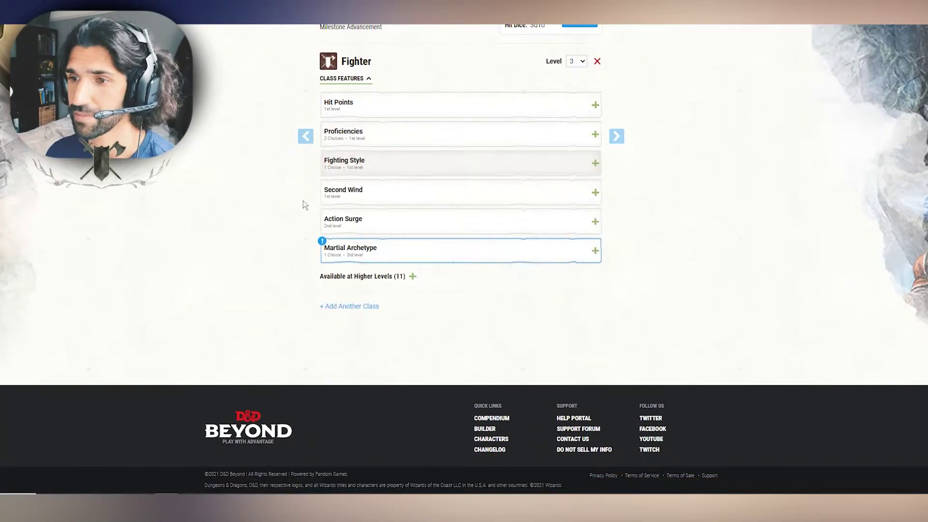
- Read the Second Wind and Action Surge feature descriptions, collapsing each one after reading
click(390, 198)
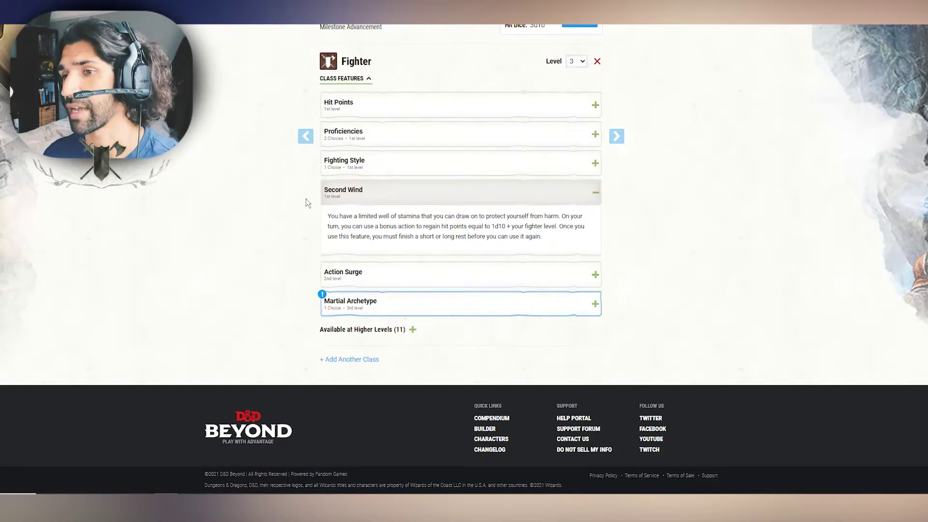
click(412, 202)
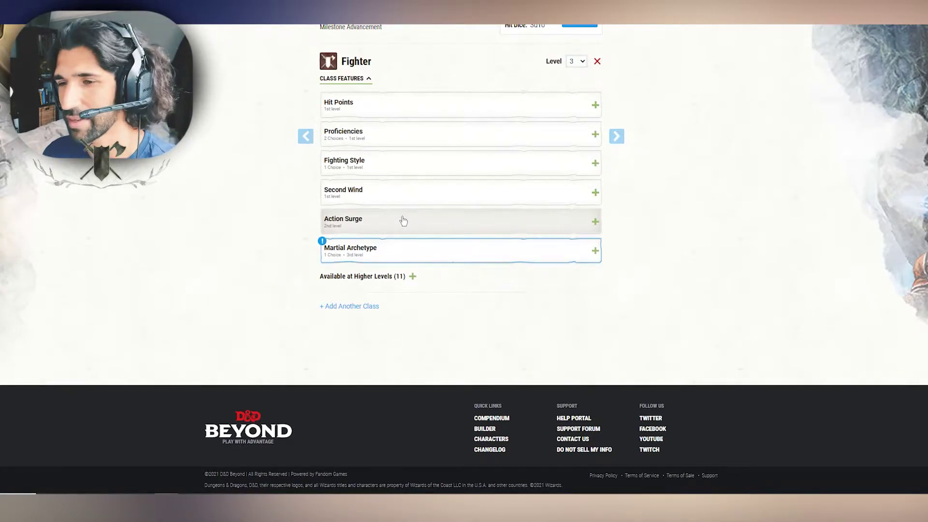
click(403, 221)
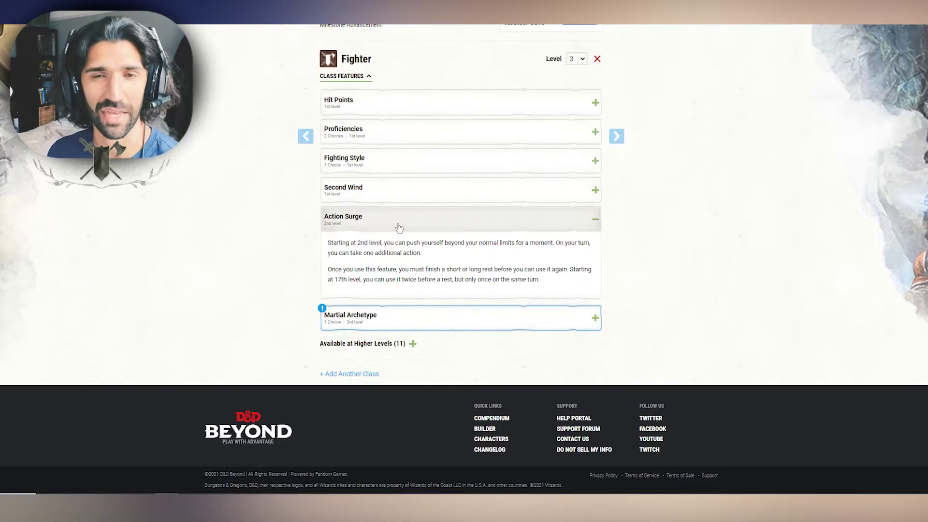
click(399, 227)
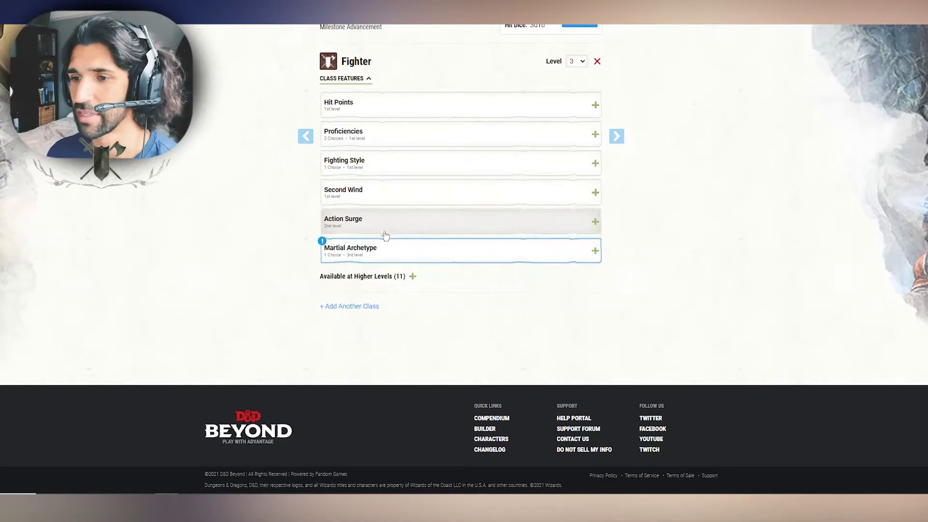
- Select Champion as the Fighter's Martial Archetype and review the Improved Critical feature it grants
click(407, 260)
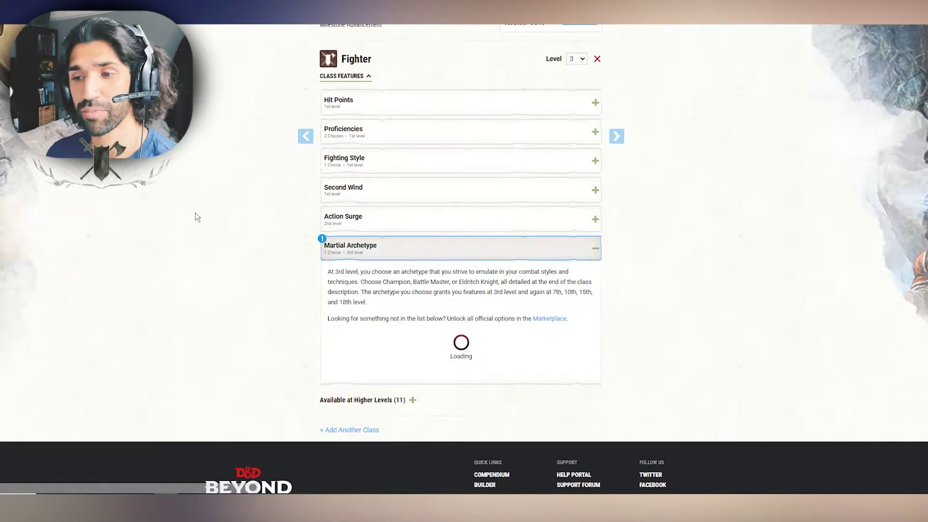
scroll(228, 229, down, 2)
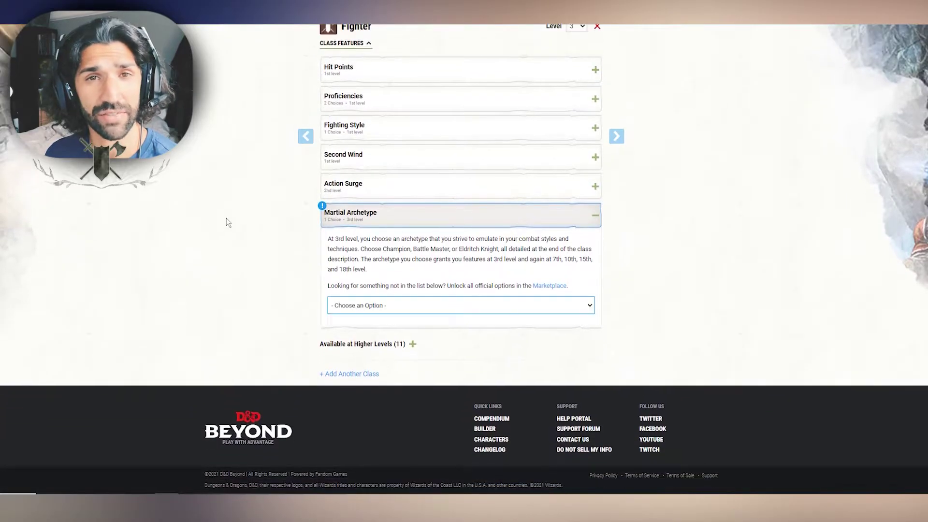
click(372, 308)
click(372, 333)
click(363, 343)
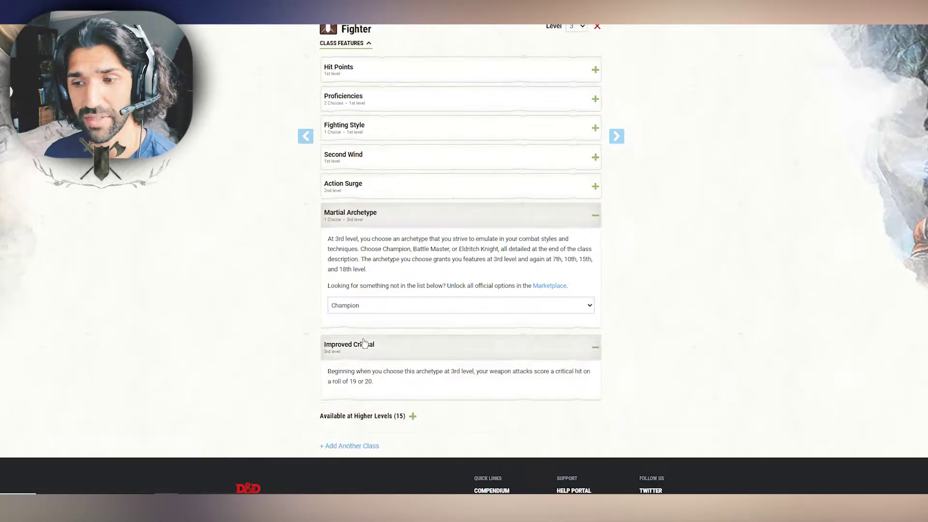
scroll(193, 230, down, 2)
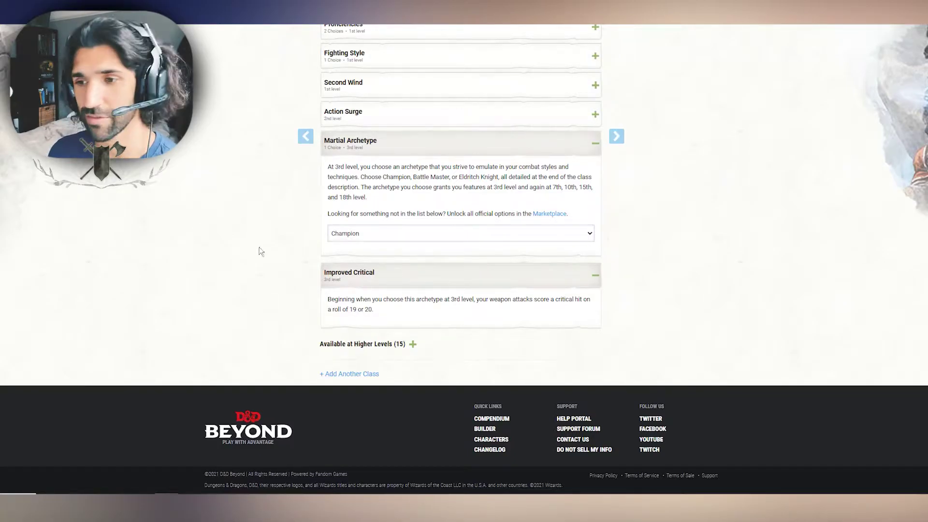
- Set the Martial Archetype to CR • Gunslinger and collapse that feature
click(407, 232)
click(370, 255)
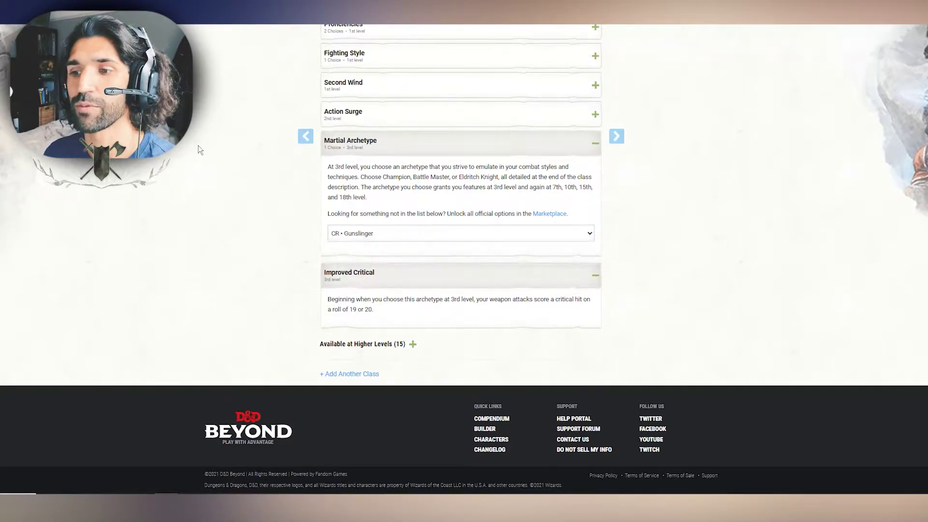
click(418, 146)
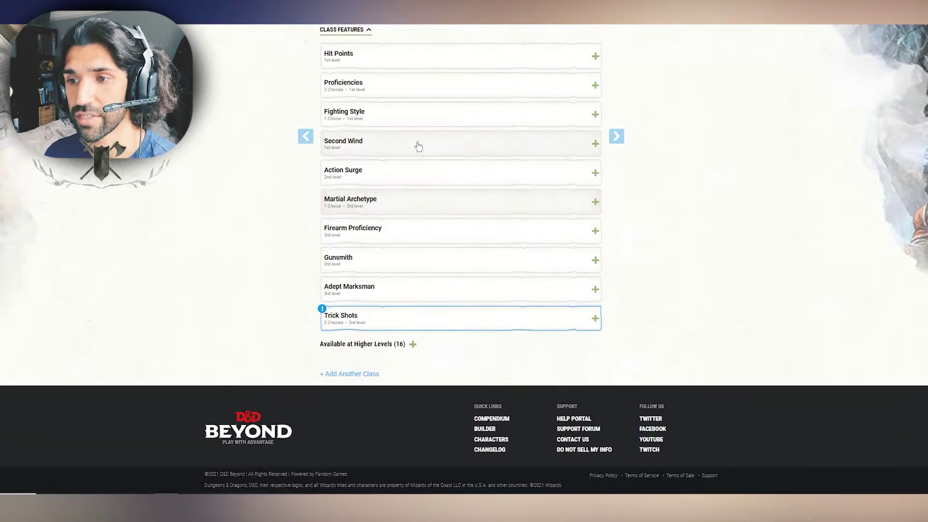
- Read the Firearm Proficiency feature, collapse it, and read the full Gunsmith description down to the Firearms table
click(441, 234)
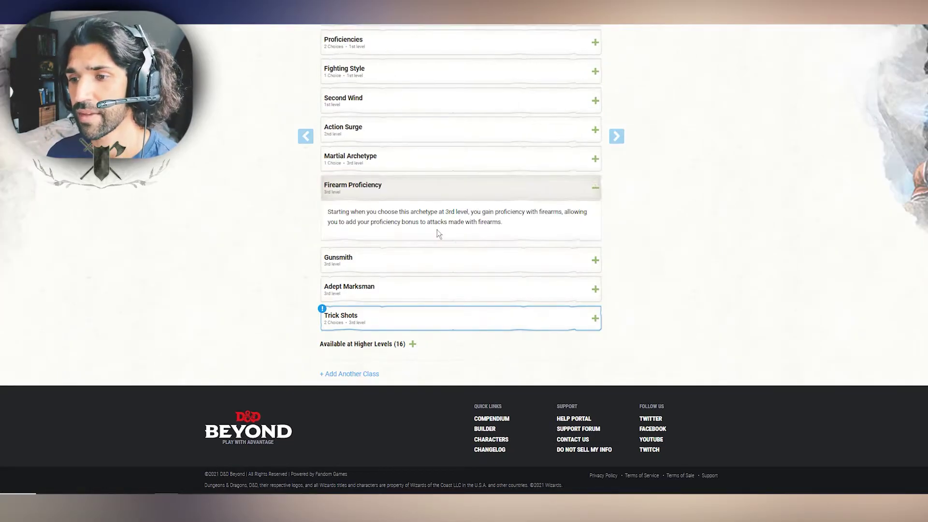
click(420, 198)
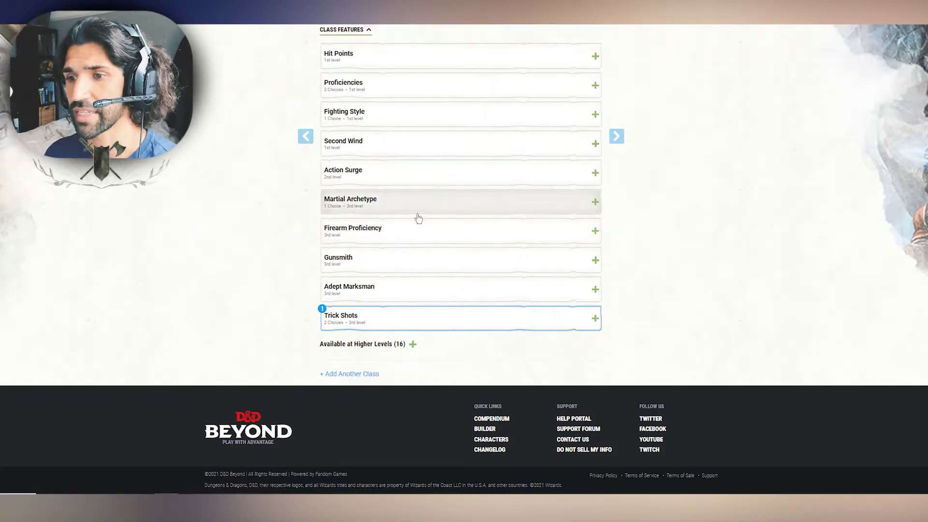
click(414, 264)
scroll(274, 258, down, 4)
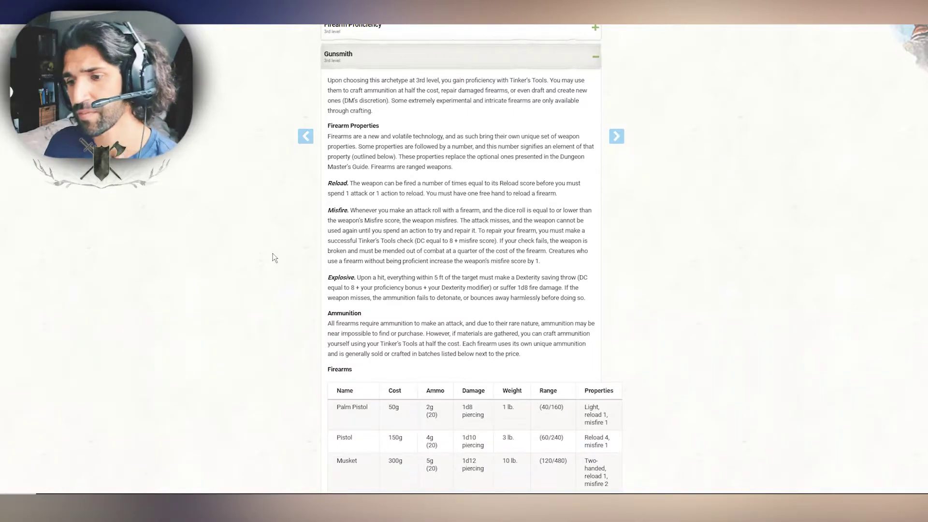
scroll(275, 259, down, 1)
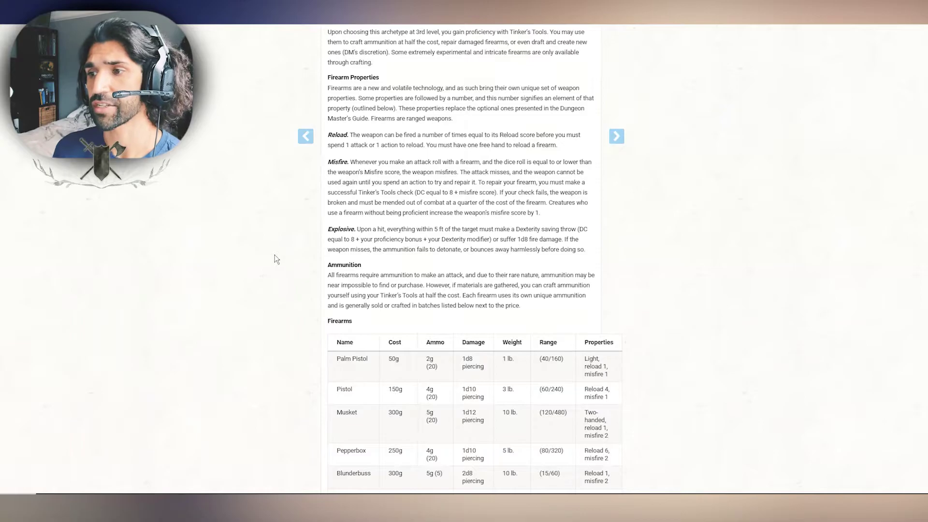
scroll(283, 261, down, 2)
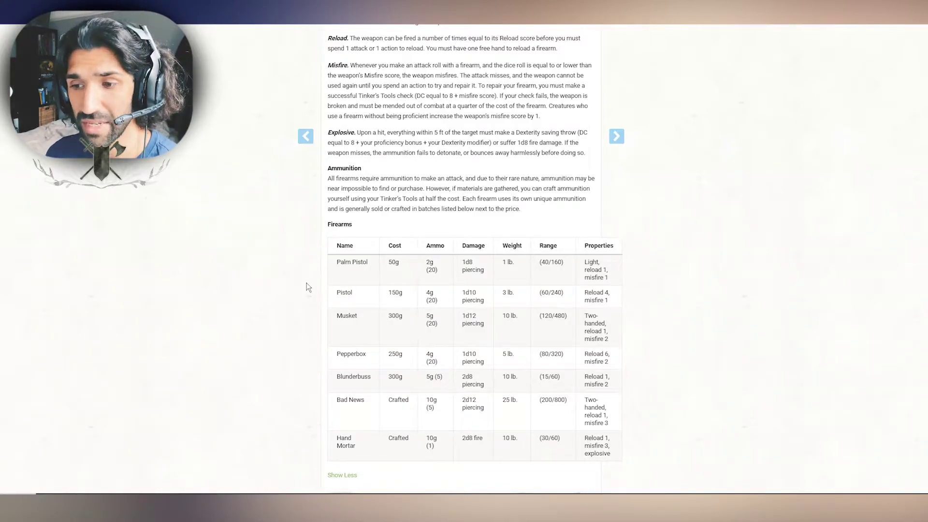
- Examine the Pistol and Bad News entries in the Firearms table, including cost, ammo, range and properties
drag(337, 296, 410, 298)
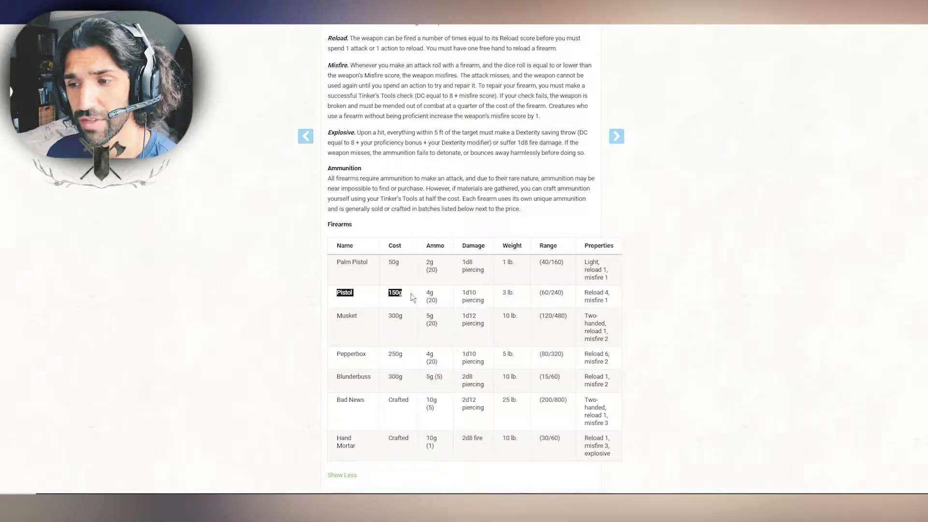
click(448, 302)
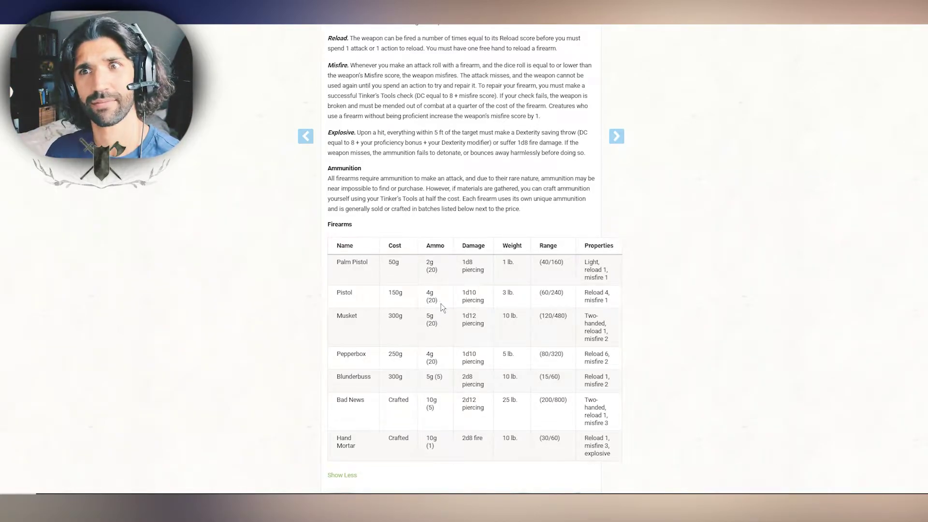
scroll(450, 306, up, 1)
scroll(483, 304, down, 1)
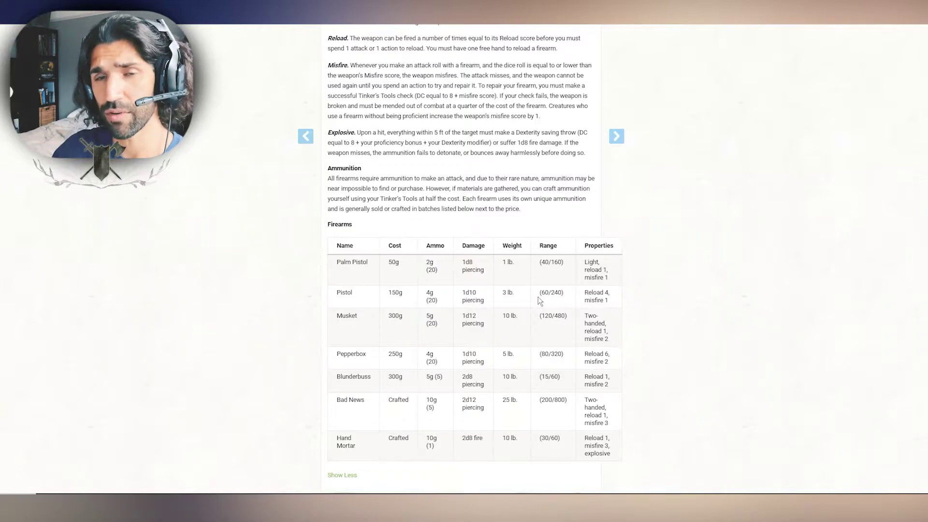
drag(583, 294, 610, 298)
click(610, 298)
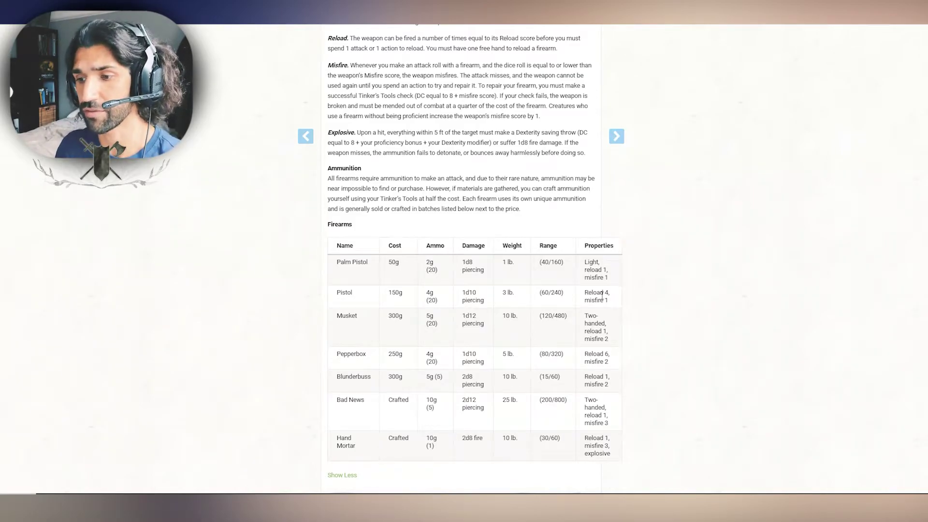
drag(335, 401, 367, 401)
click(367, 403)
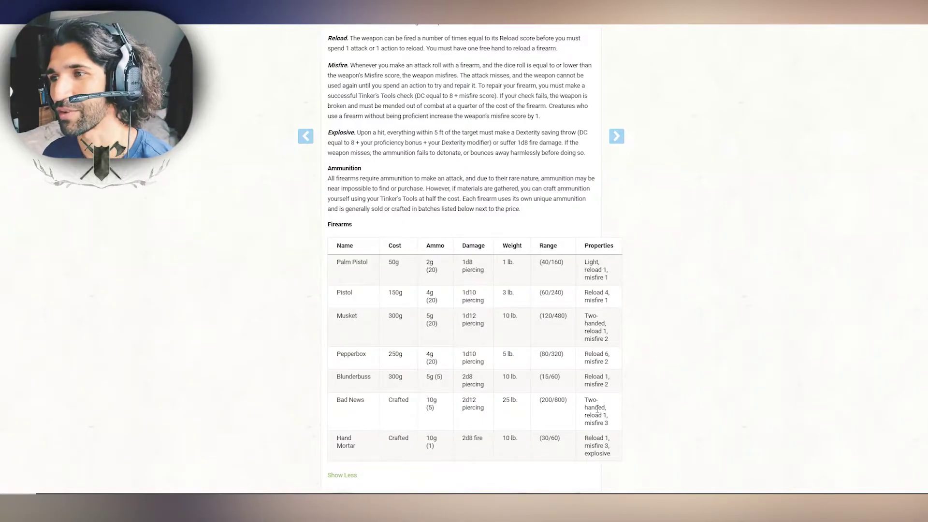
- Review the Gunsmith firearm property and ammunition rules against the Firearms table, and collapse the Gunsmith feature
scroll(462, 307, up, 2)
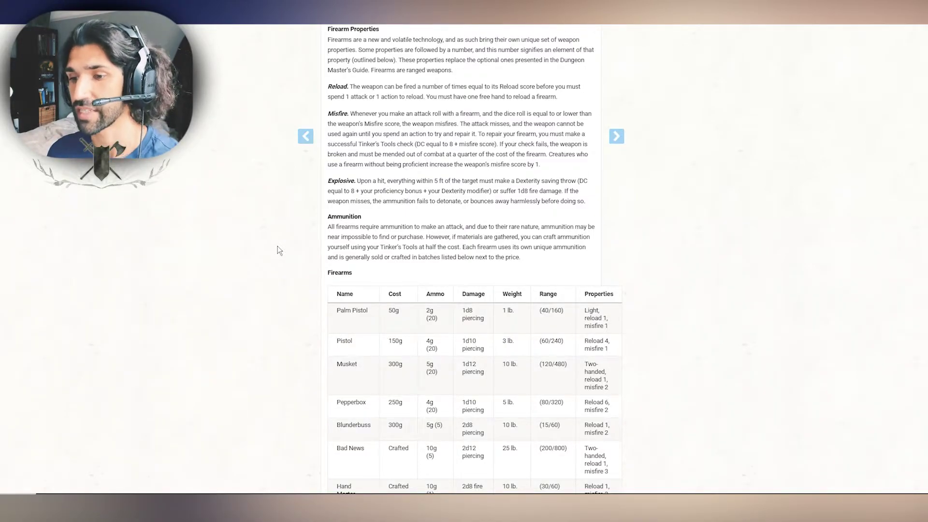
scroll(279, 250, down, 2)
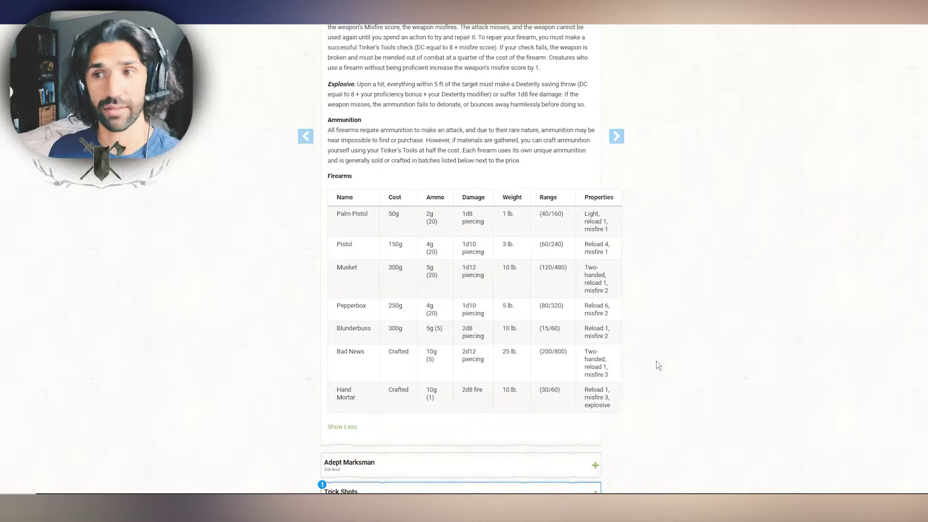
scroll(657, 368, up, 2)
scroll(657, 368, down, 2)
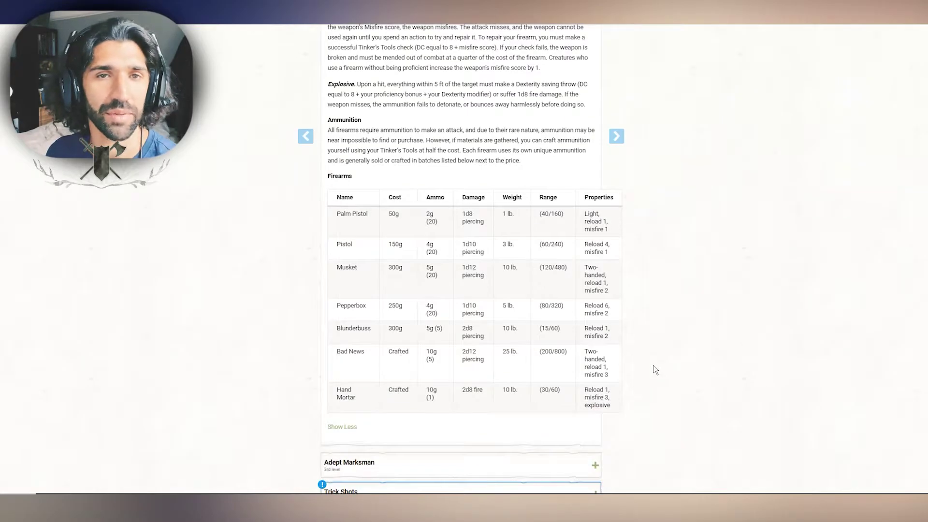
scroll(656, 370, up, 5)
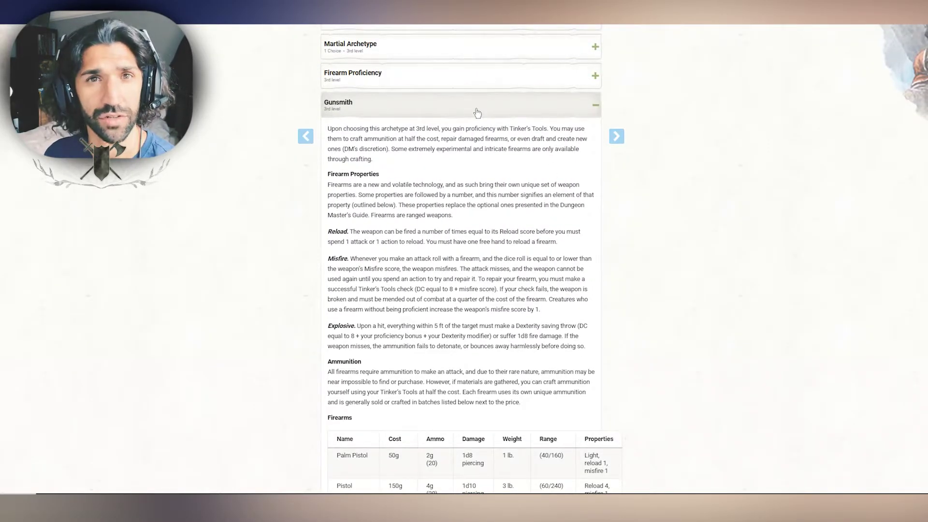
click(476, 111)
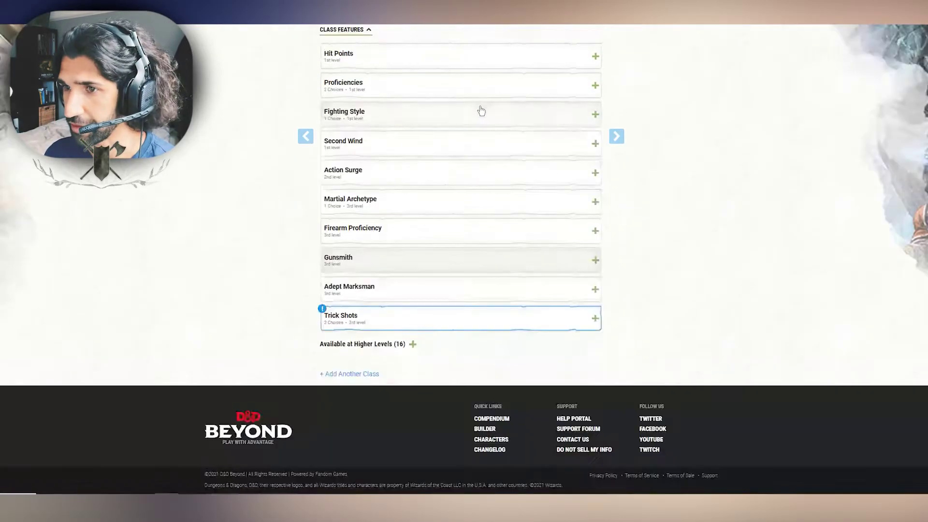
- Check the allowed content sources in the character preferences, and read the full Adept Marksman feature under the class features
click(418, 283)
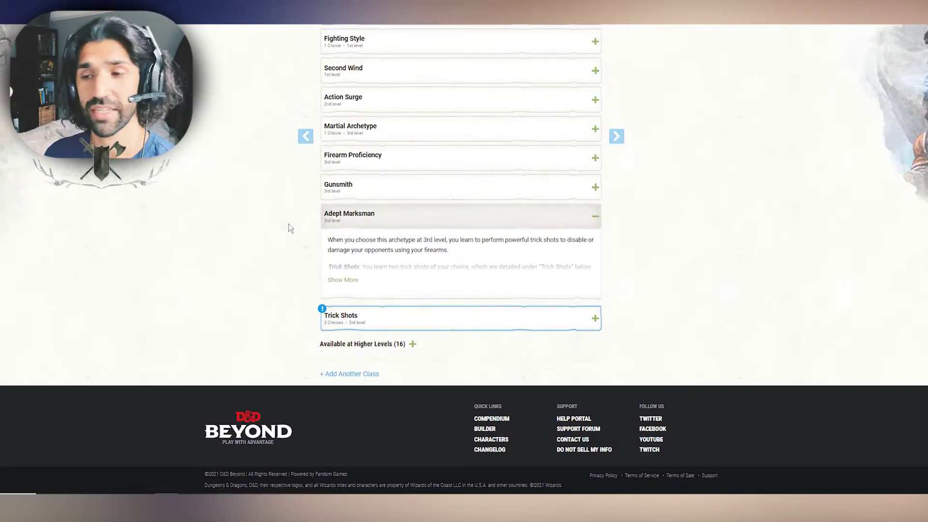
scroll(290, 228, up, 5)
click(336, 88)
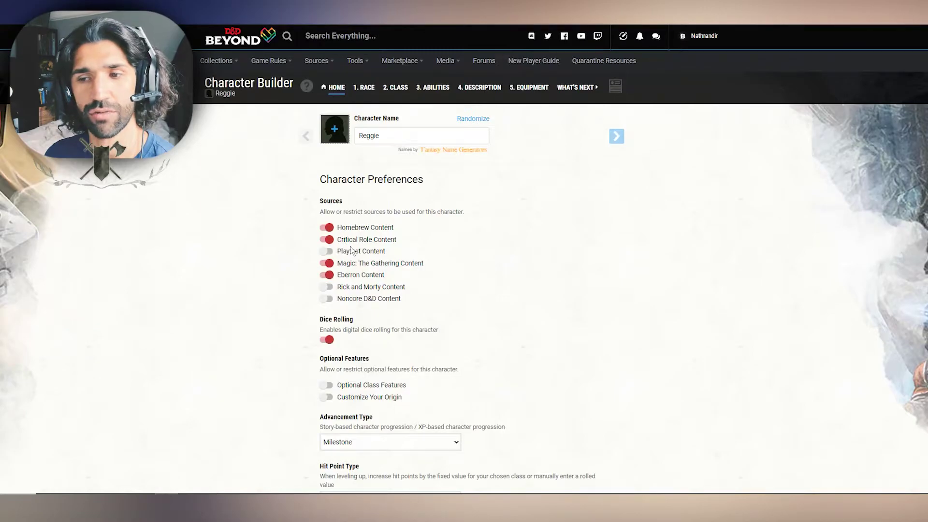
click(396, 88)
scroll(222, 292, down, 3)
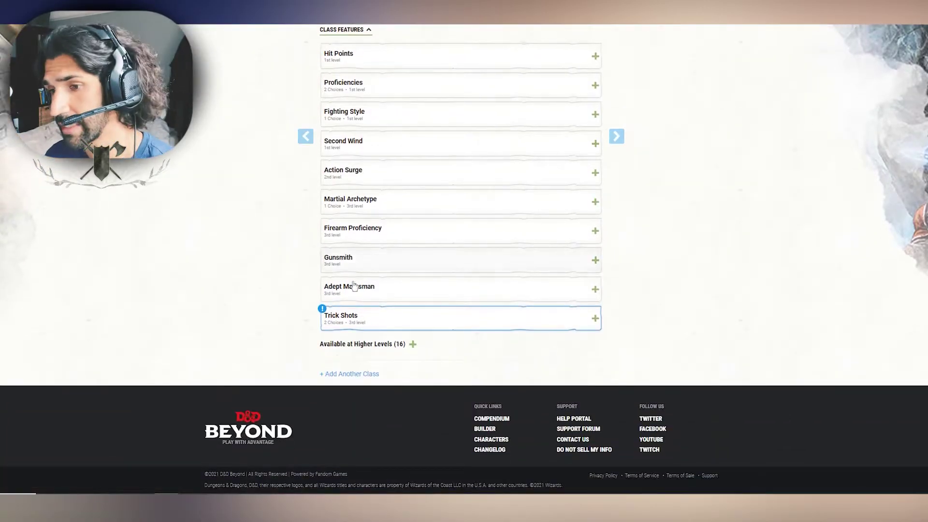
click(345, 279)
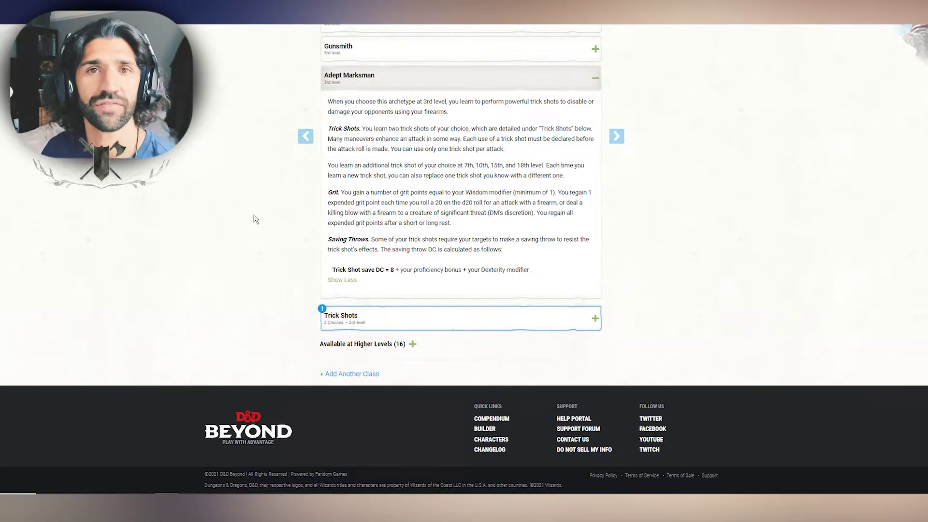
click(430, 87)
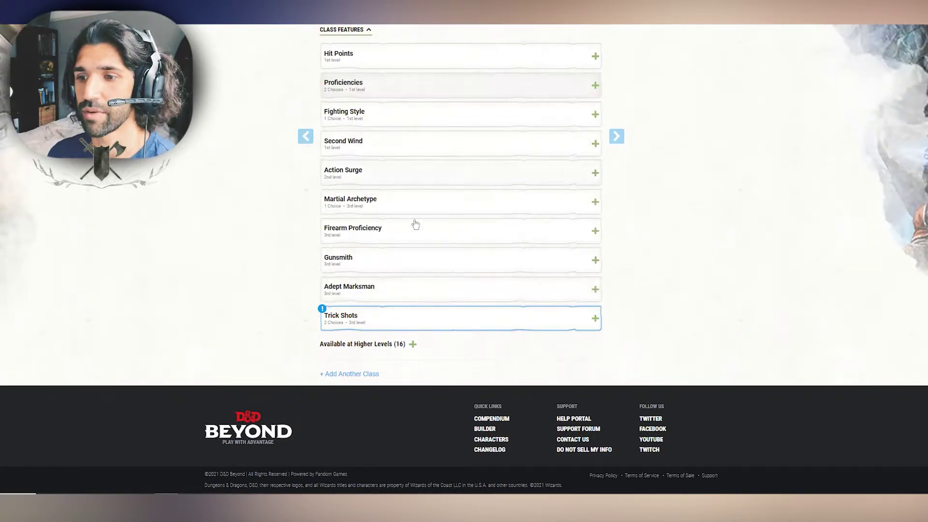
- Choose Deadeye Shot as the first level 3 option under Trick Shots
click(416, 316)
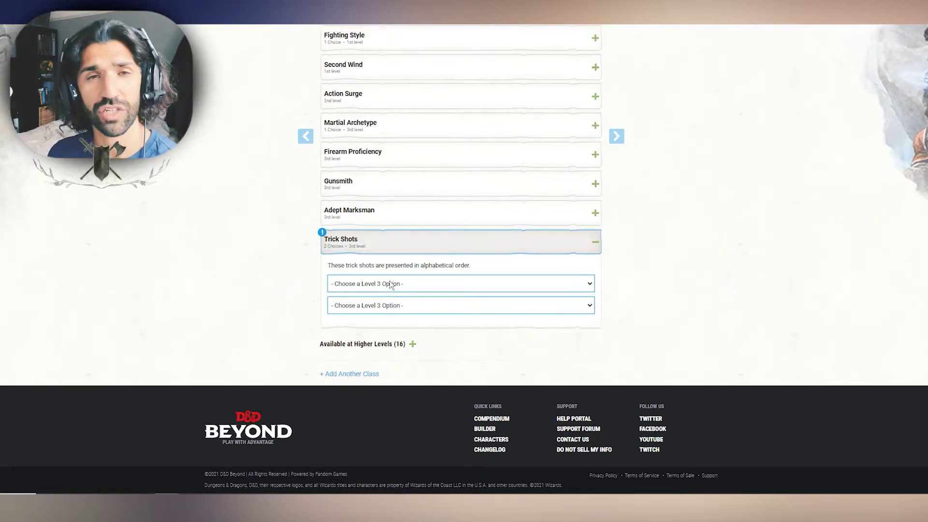
click(391, 285)
click(265, 239)
click(396, 284)
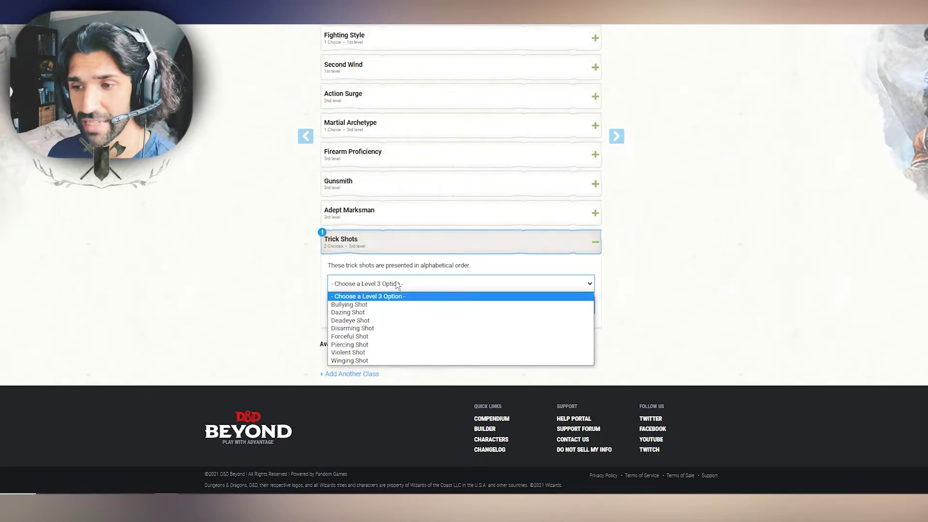
click(362, 304)
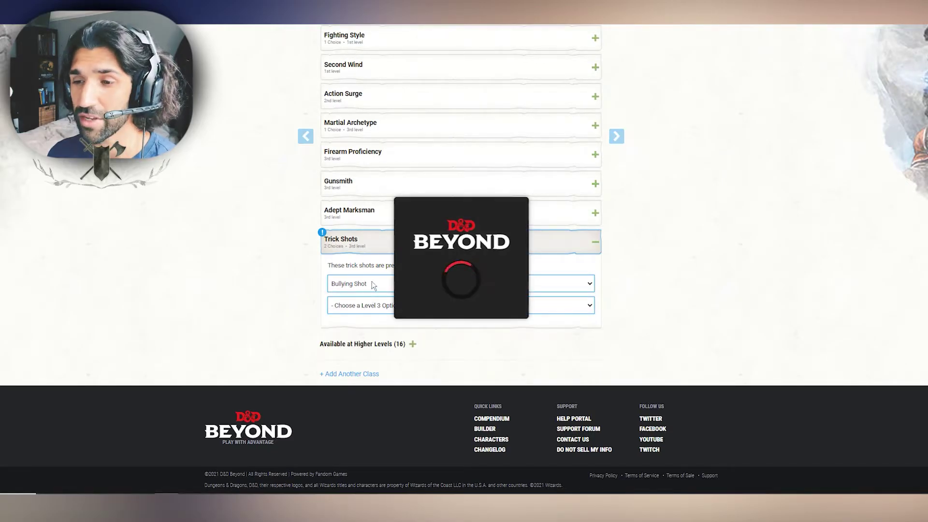
click(373, 289)
click(368, 321)
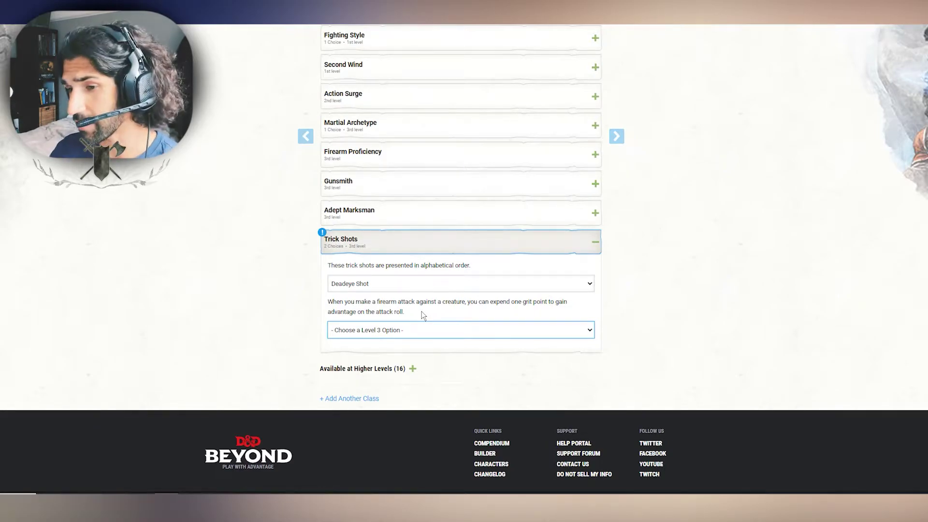
- Choose Disarming Shot as the second level 3 option under Trick Shots, and collapse the feature
click(417, 333)
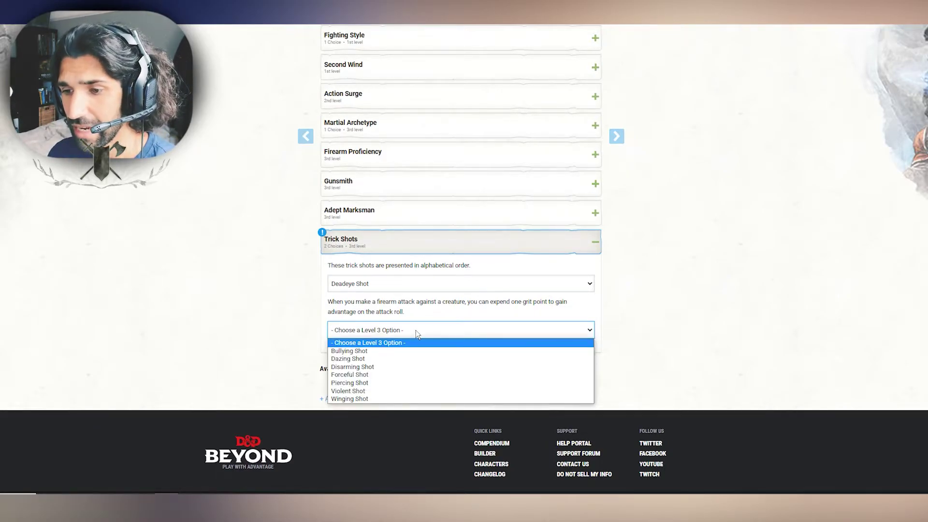
click(367, 367)
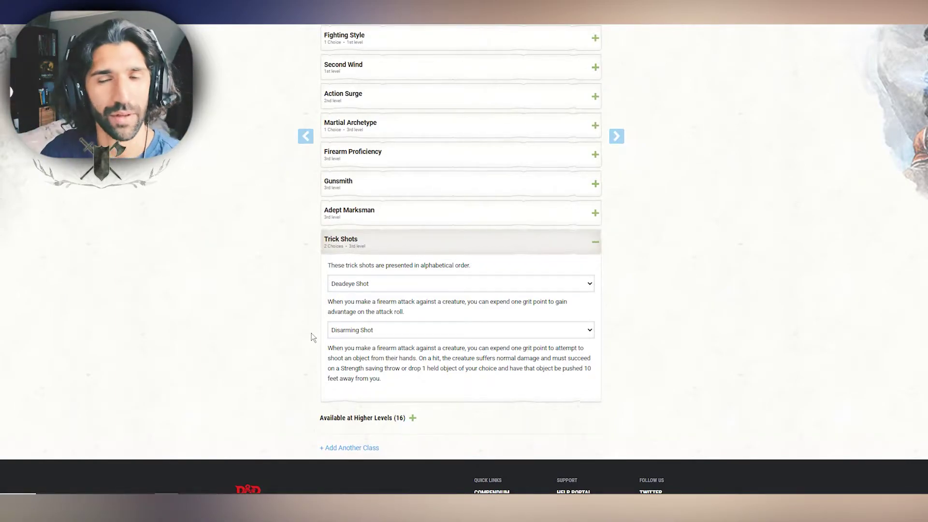
click(420, 246)
- Go to the ability scores, set the generation method to Manual/Rolled, and add a second dice roll group
scroll(686, 257, up, 5)
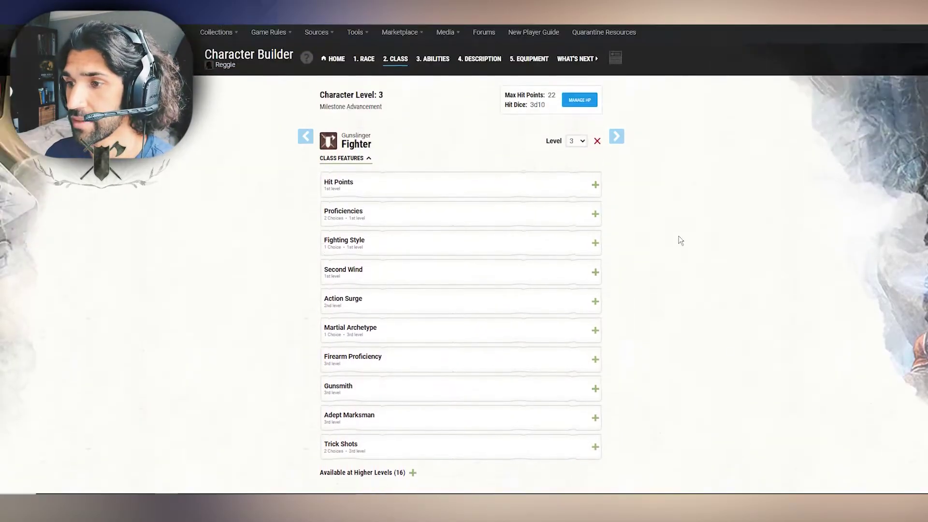
click(621, 135)
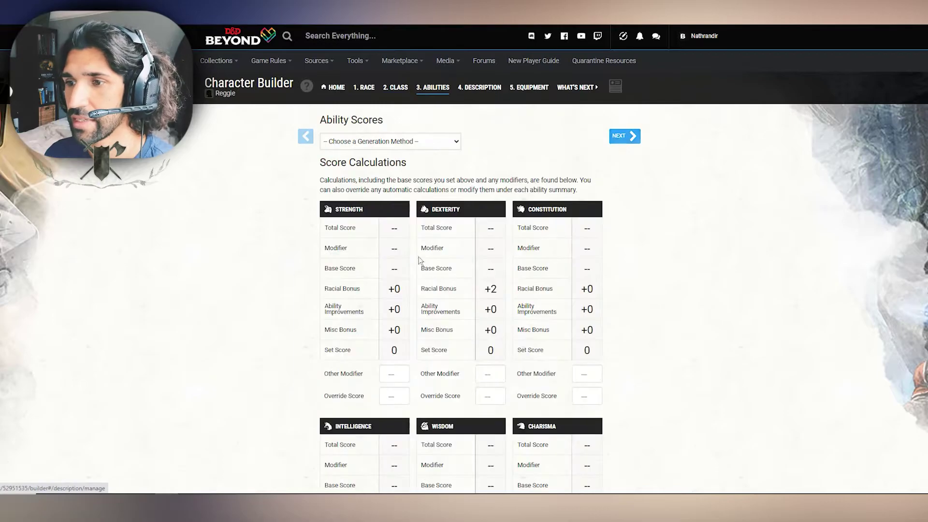
click(348, 143)
click(366, 172)
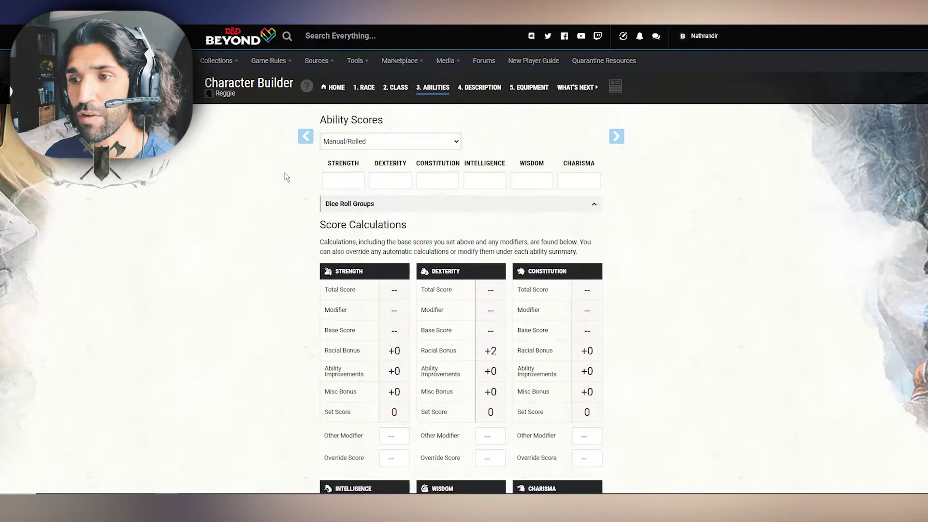
scroll(348, 187, down, 1)
click(332, 178)
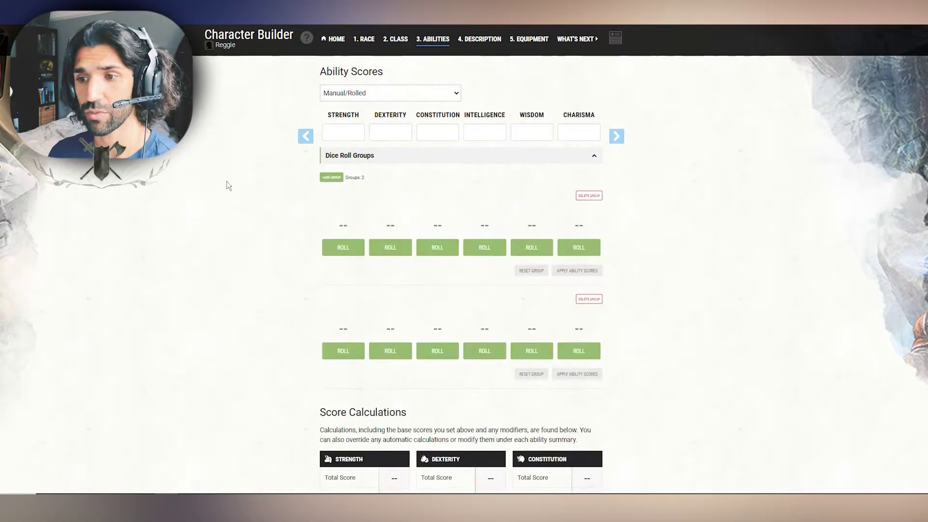
- Roll all six ability scores in the second dice roll group
scroll(232, 187, down, 2)
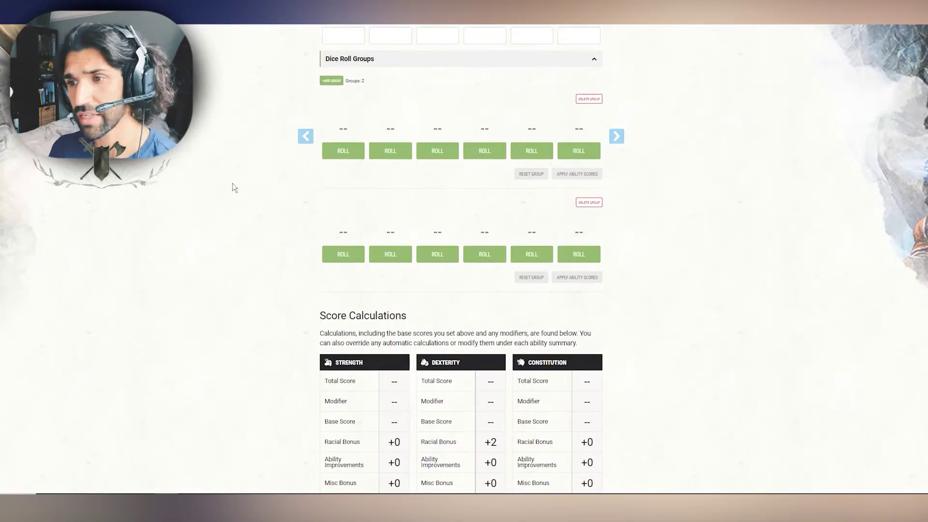
click(344, 255)
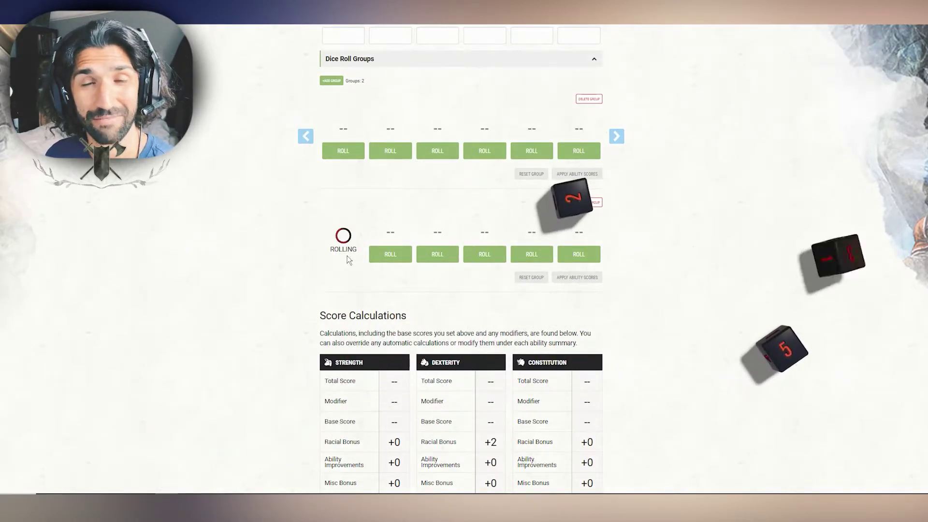
click(390, 254)
click(437, 254)
click(485, 254)
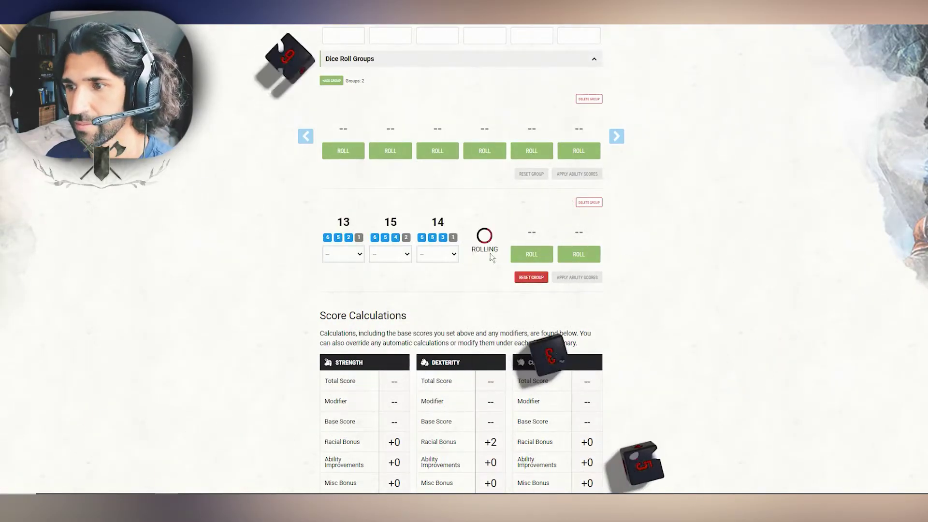
click(531, 254)
click(579, 255)
- Roll all six ability scores in the first dice roll group
click(343, 151)
click(390, 151)
click(437, 151)
click(484, 150)
click(531, 150)
click(578, 151)
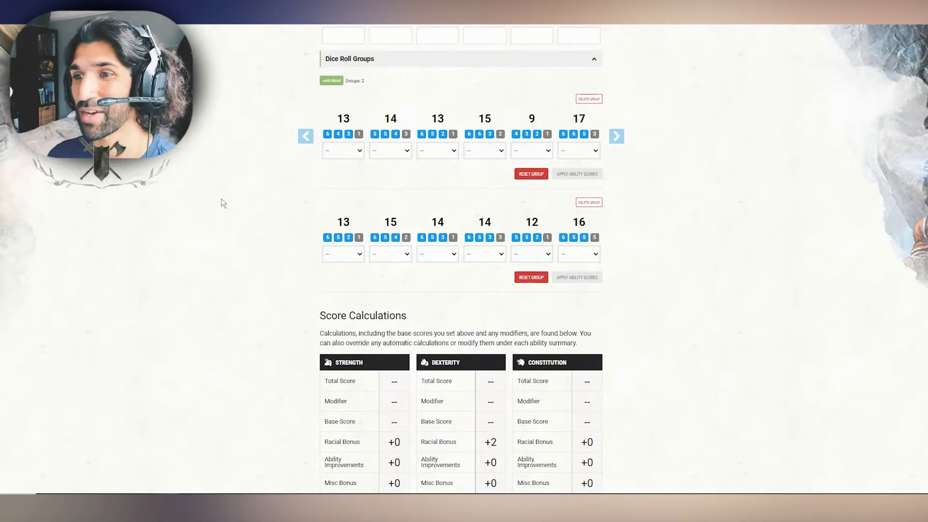
- In the first dice roll group, assign the 17 to DEX, the 15 to WIS and the 14 to CON
click(581, 153)
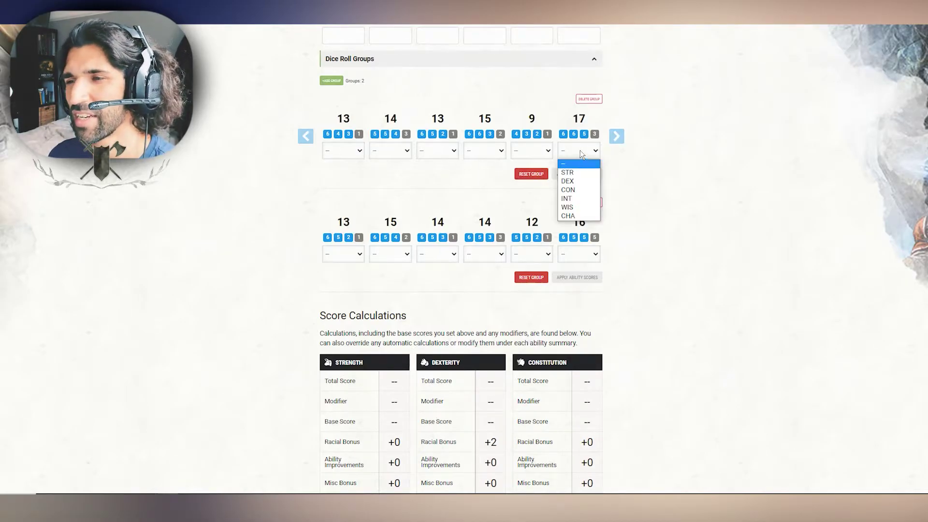
click(580, 182)
scroll(477, 169, up, 1)
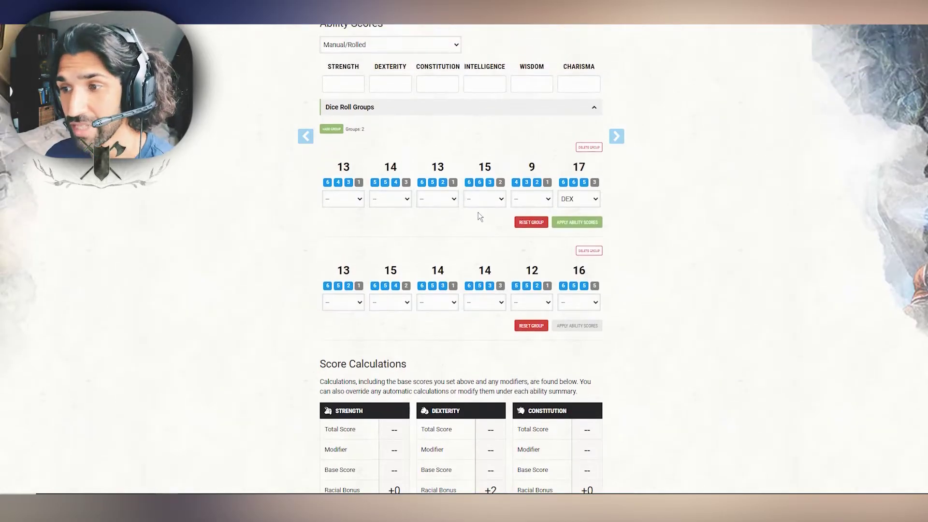
click(482, 201)
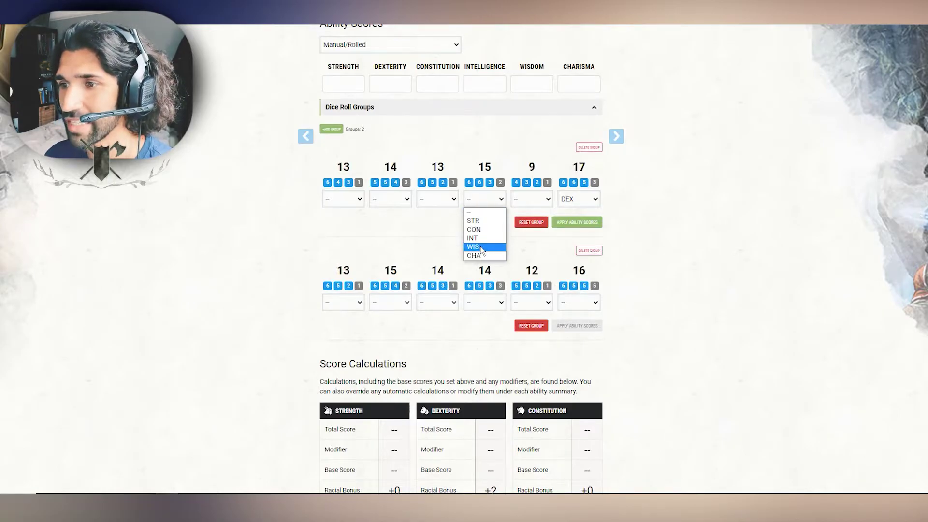
click(482, 247)
click(395, 206)
click(410, 204)
click(383, 200)
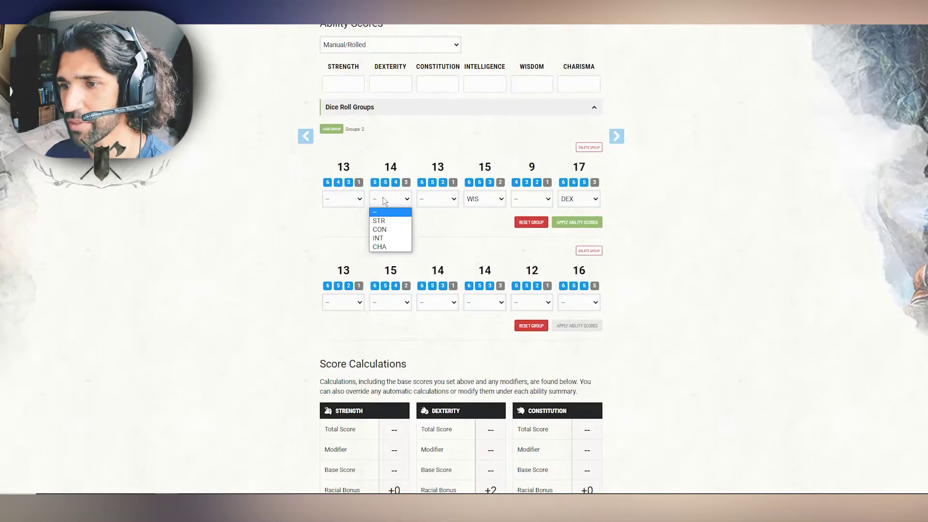
click(386, 230)
- In the first dice roll group, assign the second 13 to INT, the first 13 to CHA and the 9 to STR
click(531, 203)
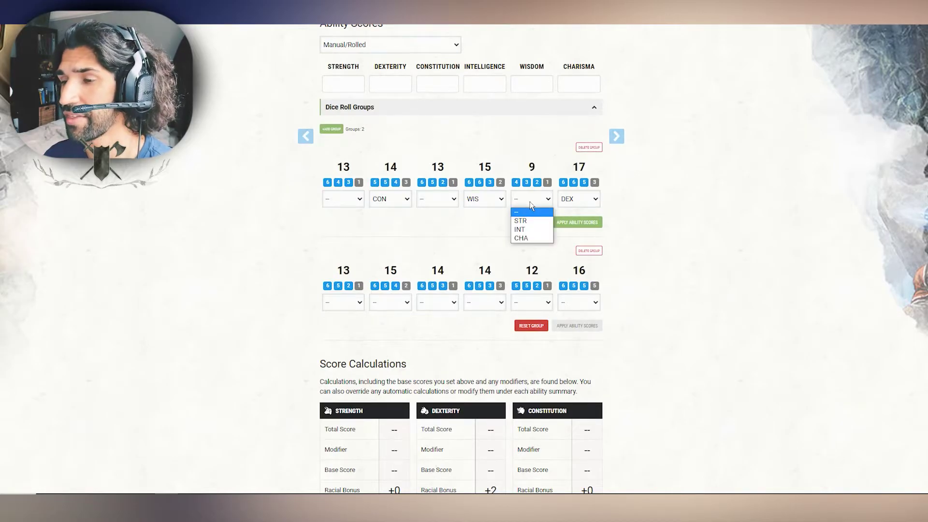
click(532, 205)
click(438, 200)
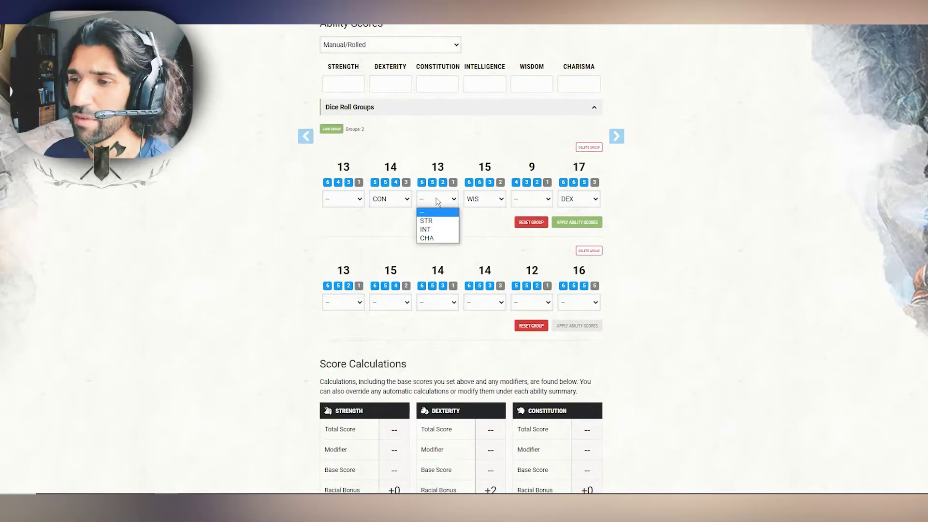
click(434, 234)
click(358, 202)
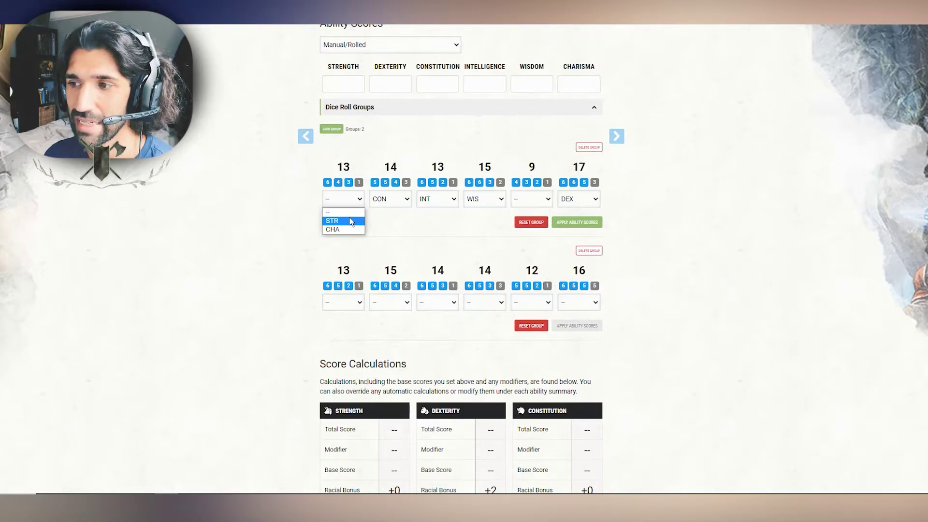
click(342, 230)
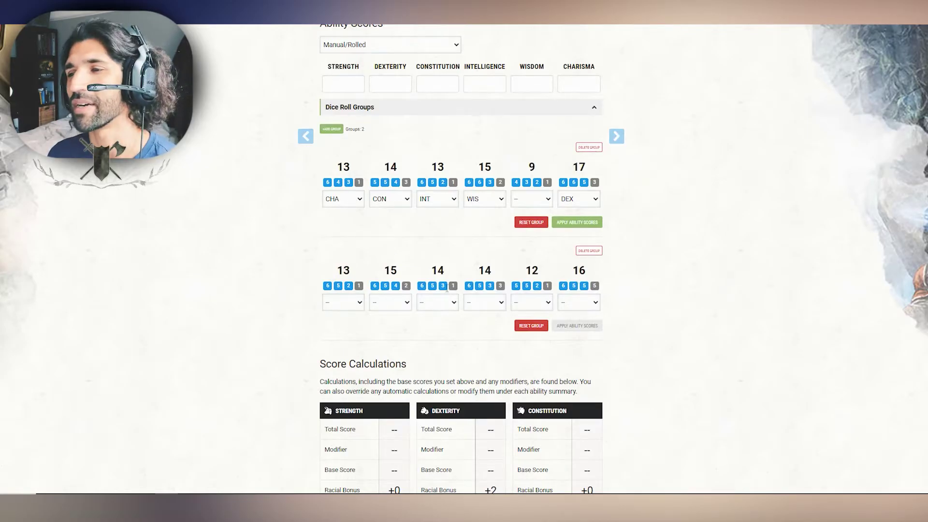
click(528, 203)
click(522, 221)
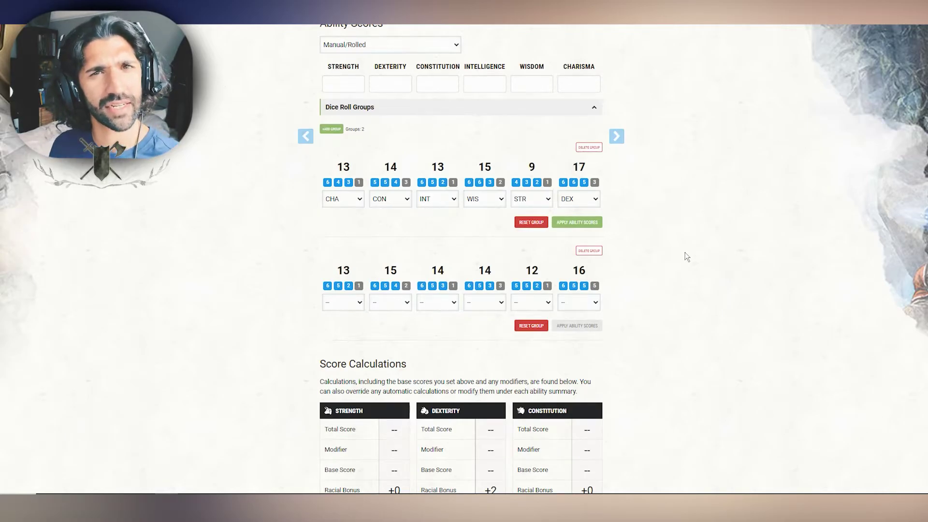
- Apply the first dice roll group's assigned results as the character's ability scores
scroll(679, 244, up, 2)
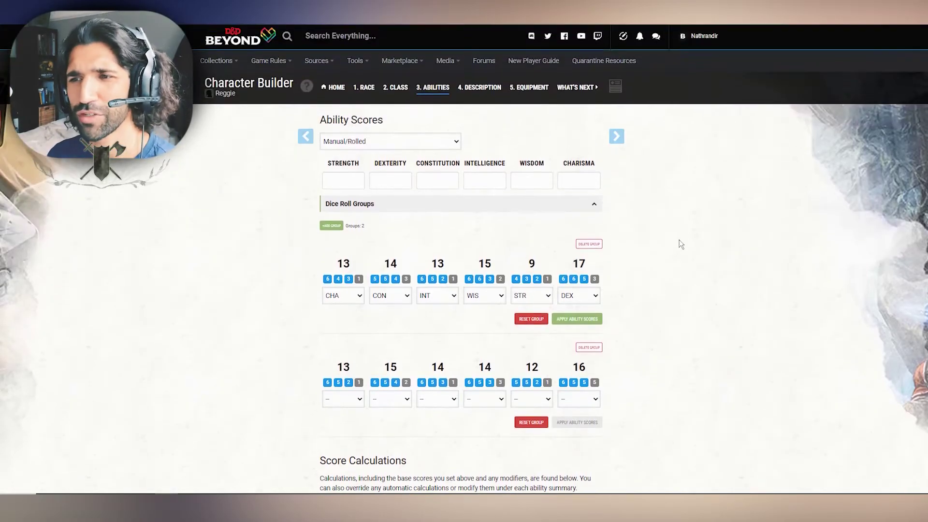
scroll(679, 244, down, 1)
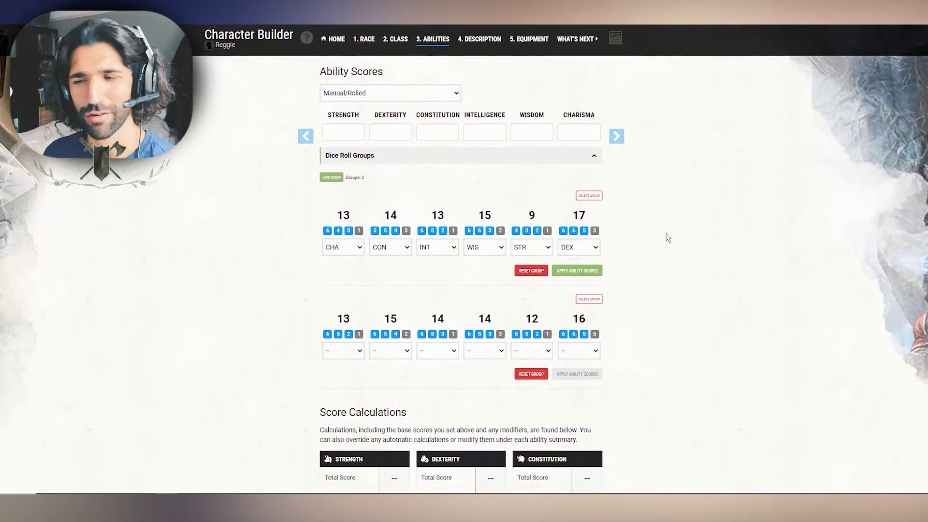
click(580, 272)
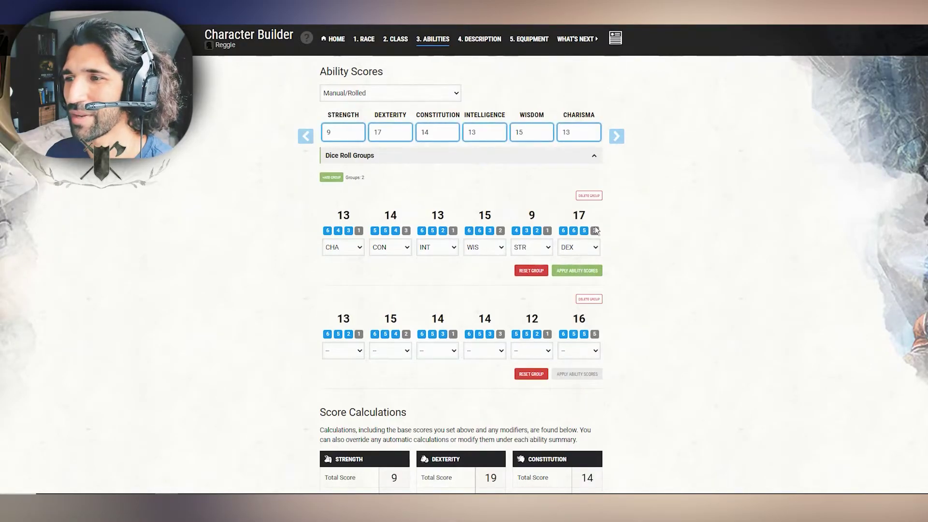
- Go to the character description and apply the third Aarakocra portrait to the character
scroll(465, 107, up, 1)
click(476, 92)
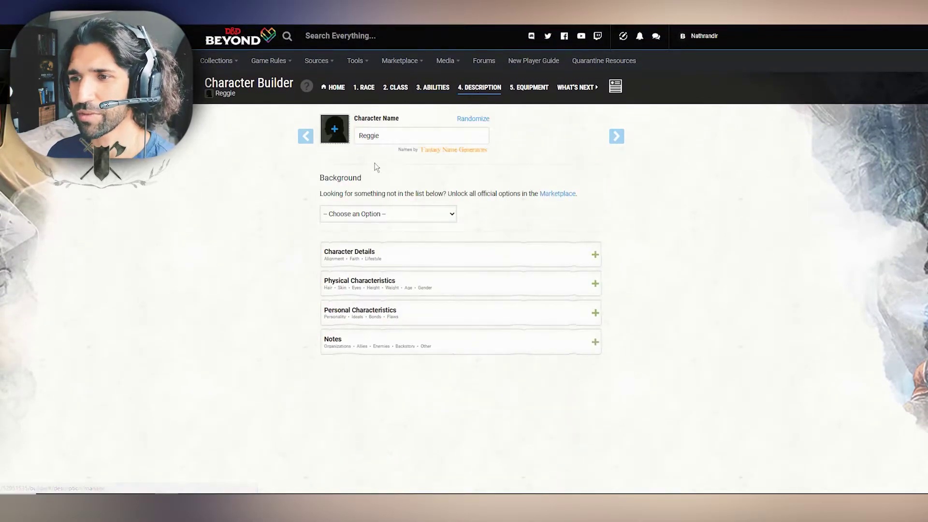
click(336, 130)
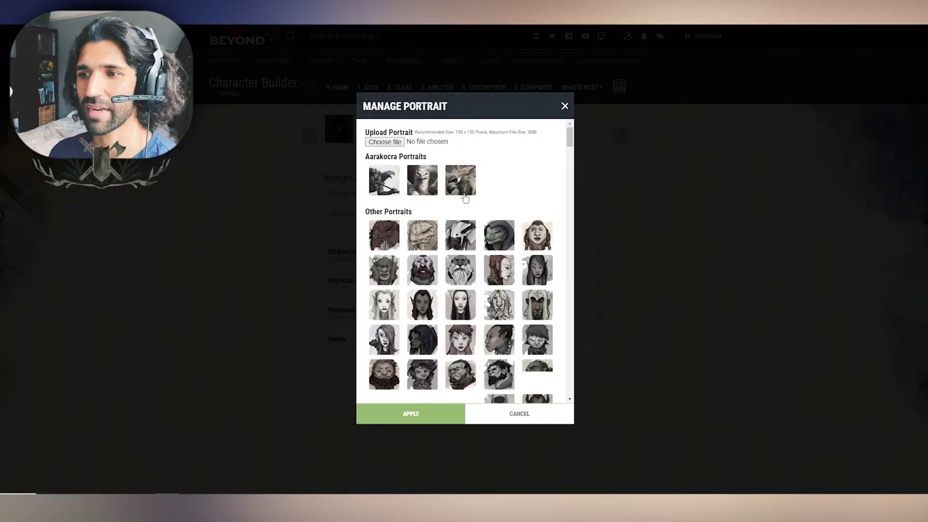
click(473, 190)
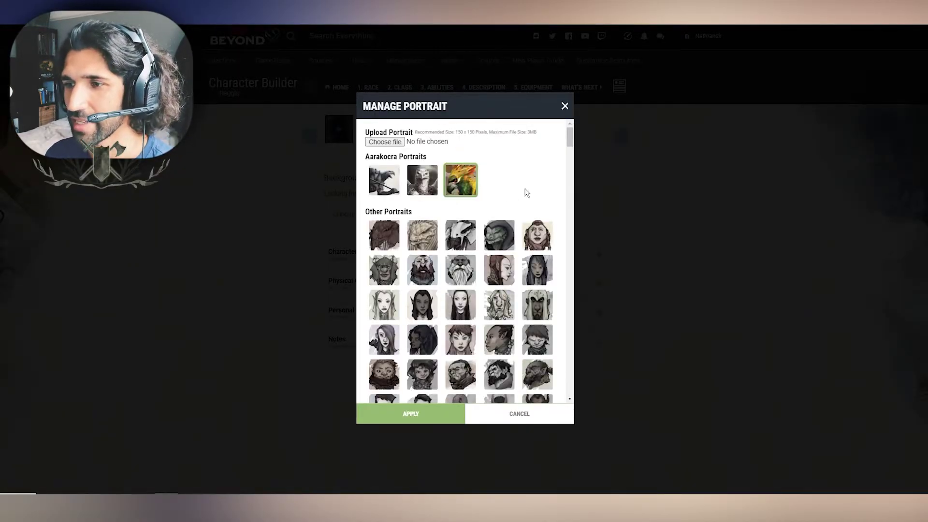
click(418, 418)
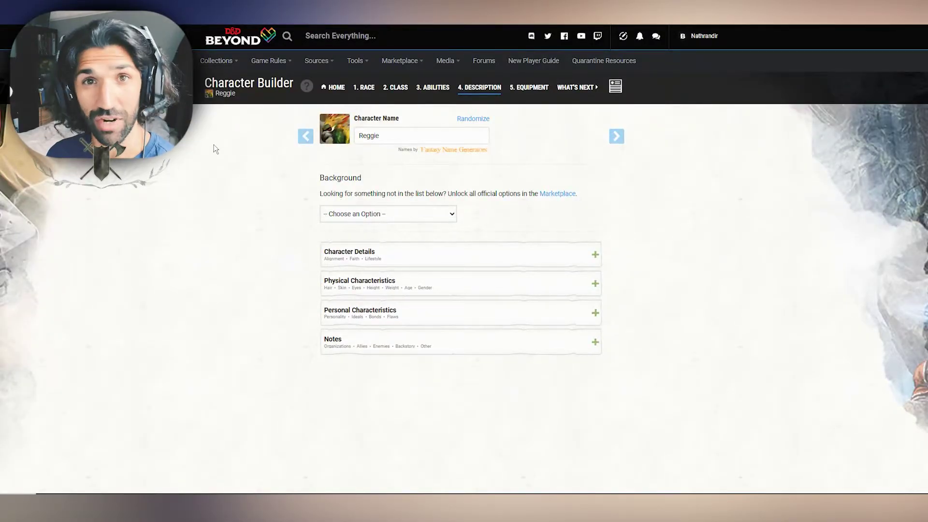
- Set the character's background to Criminal / Spy
click(367, 218)
click(384, 215)
click(408, 130)
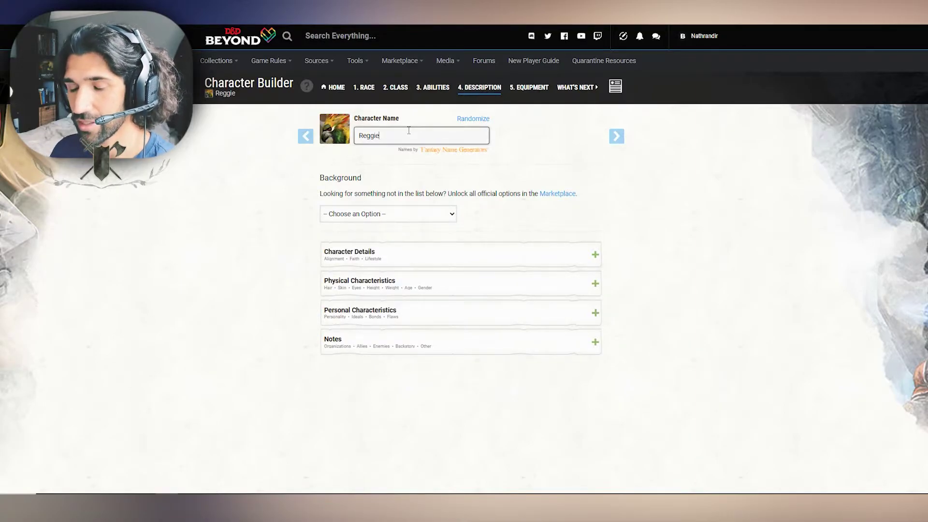
click(344, 219)
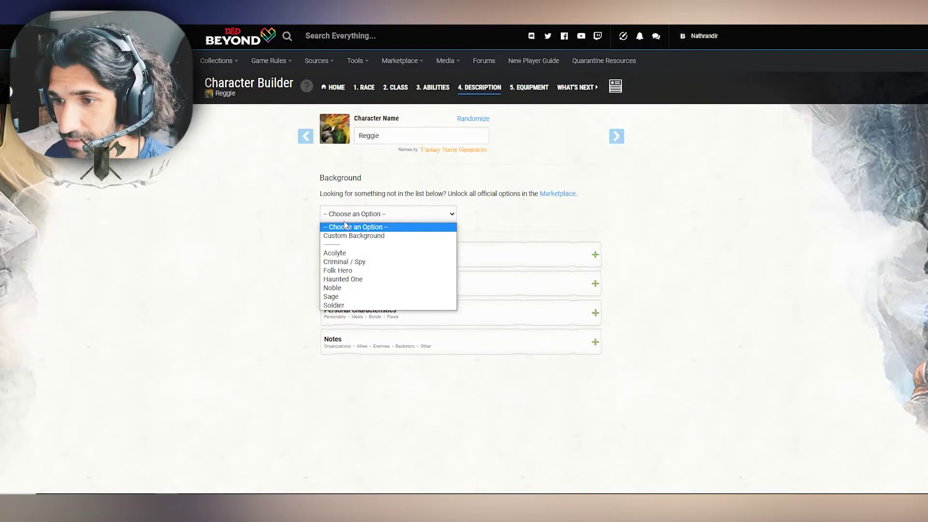
click(362, 262)
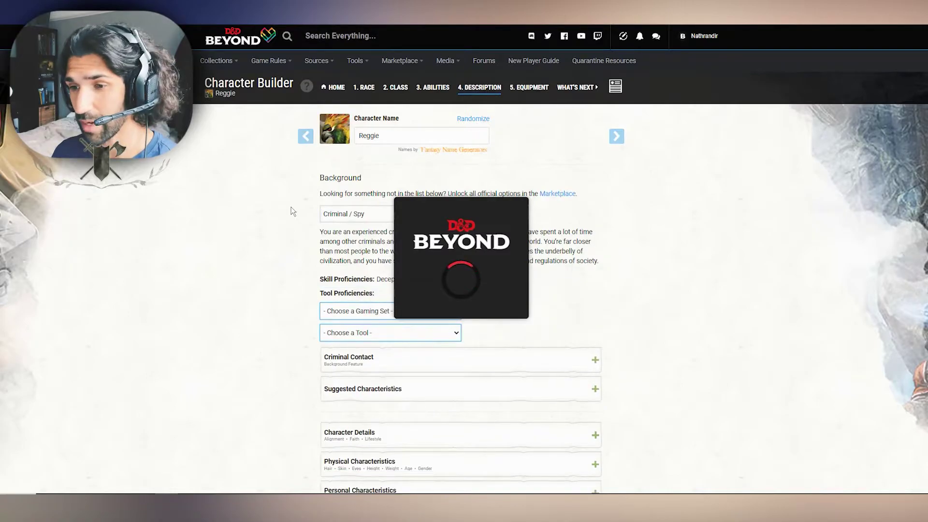
- Choose Dice Set as the background's gaming set proficiency, and expand the Criminal Contact feature to read it
scroll(291, 211, down, 1)
scroll(292, 212, down, 1)
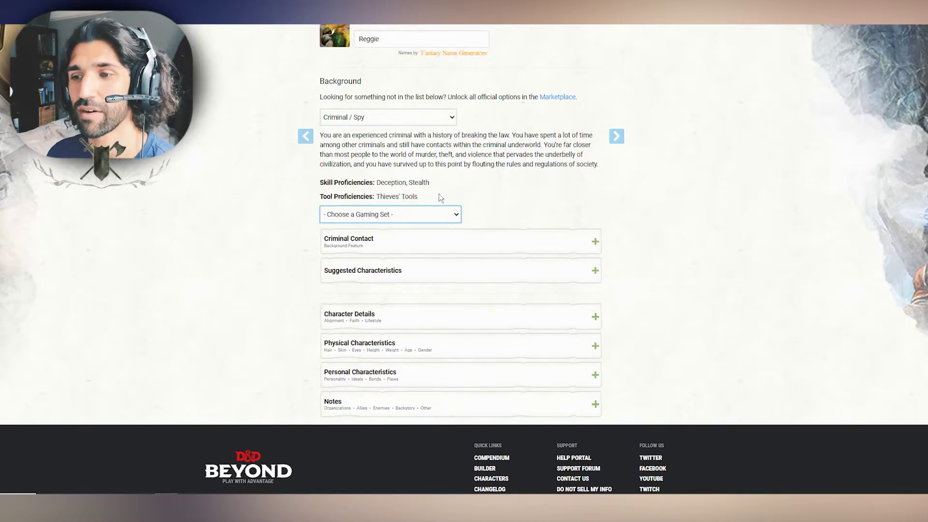
click(424, 215)
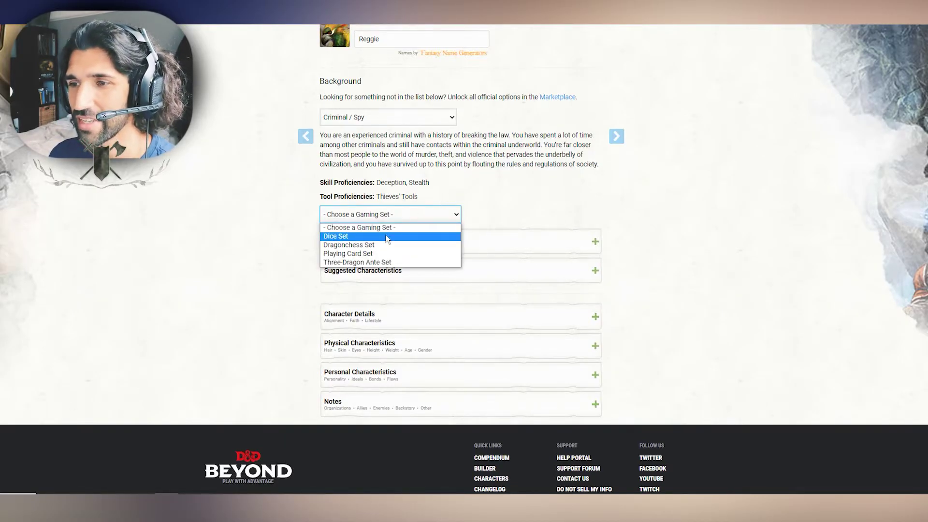
click(387, 237)
click(425, 201)
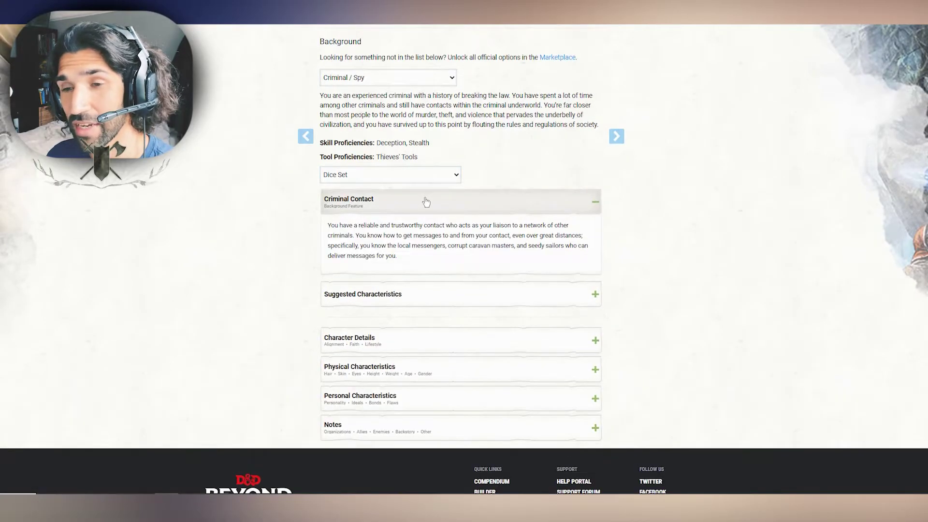
scroll(288, 220, down, 2)
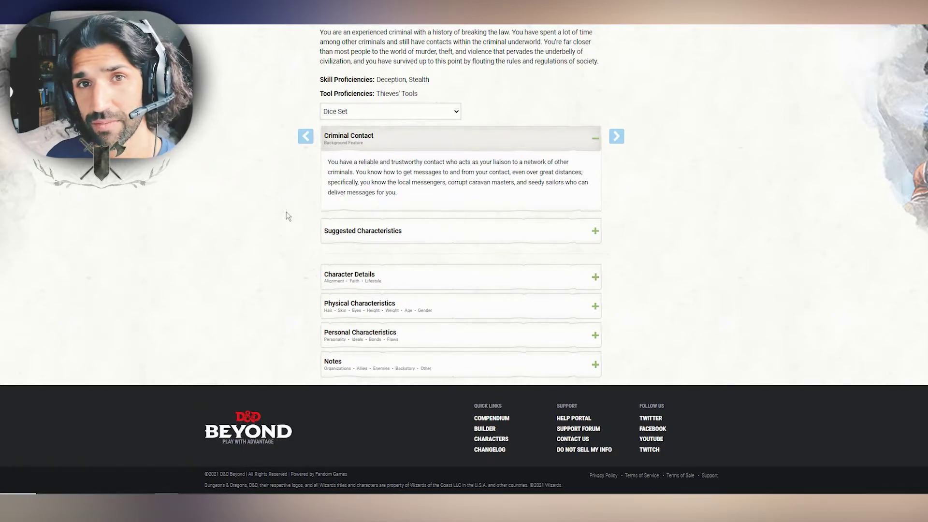
- Extend the character's name to Reggie Wick
scroll(280, 181, up, 4)
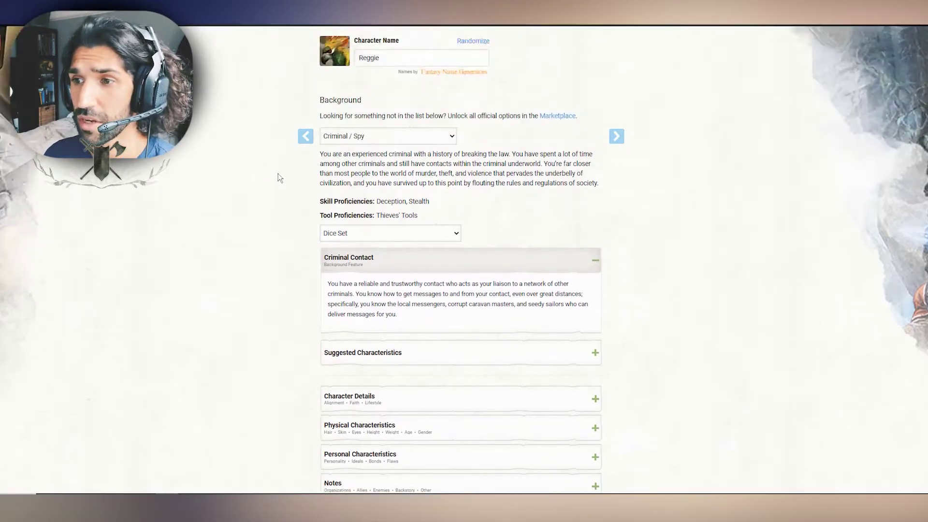
click(387, 133)
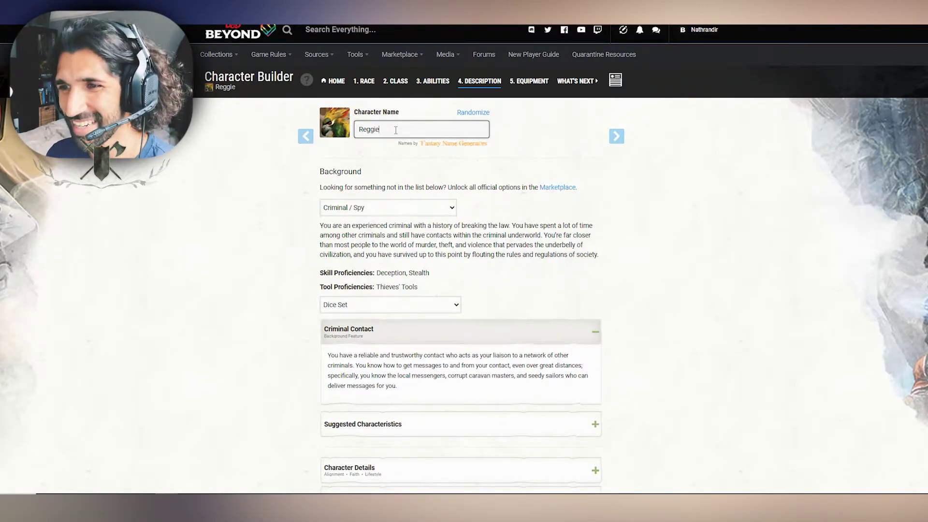
text(Wick)
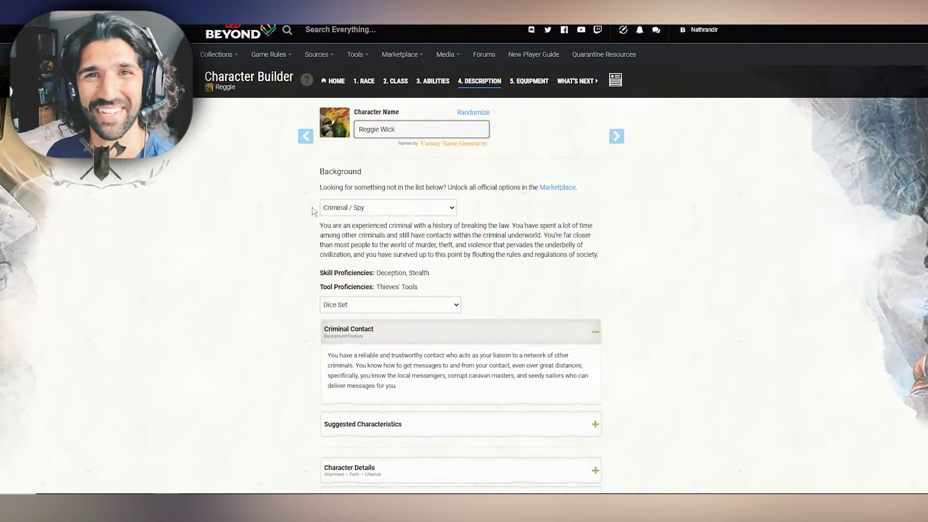
click(300, 186)
- Expand the background's Suggested Characteristics and add two random personality traits to the character
scroll(293, 180, down, 1)
scroll(293, 180, down, 3)
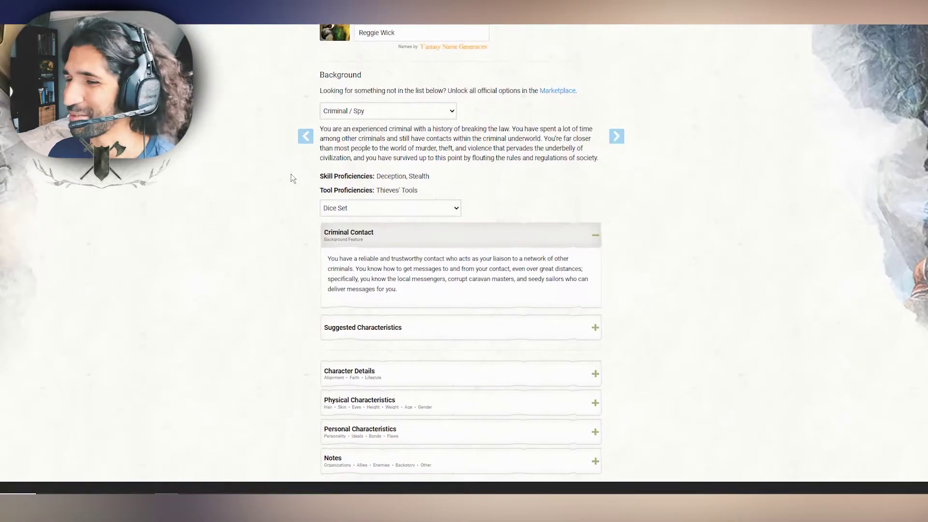
click(397, 231)
scroll(232, 193, down, 1)
scroll(252, 183, down, 2)
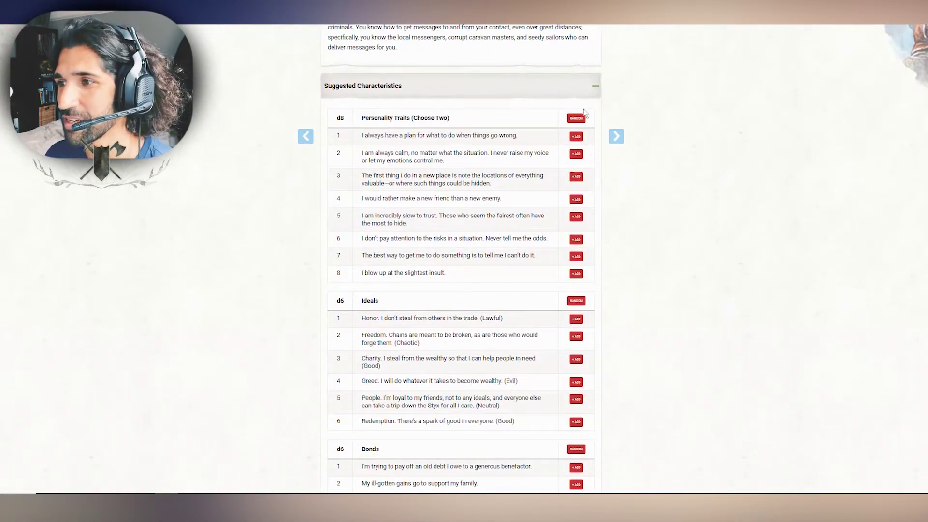
click(577, 119)
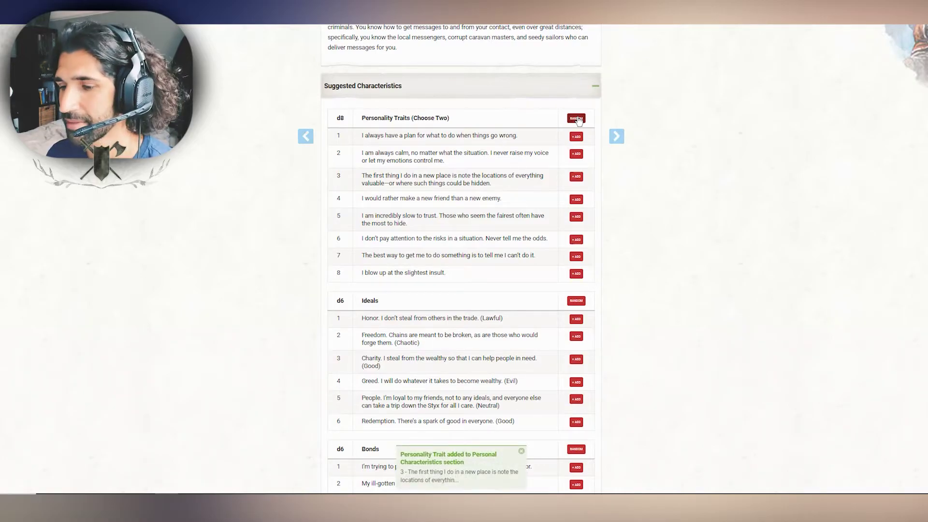
click(577, 118)
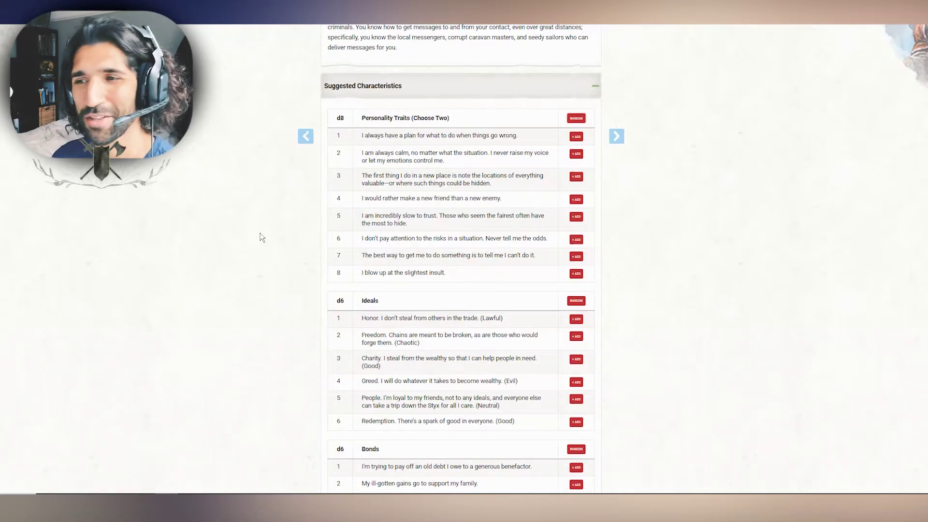
- Add one random ideal and one random bond from the suggested characteristics
scroll(278, 155, down, 1)
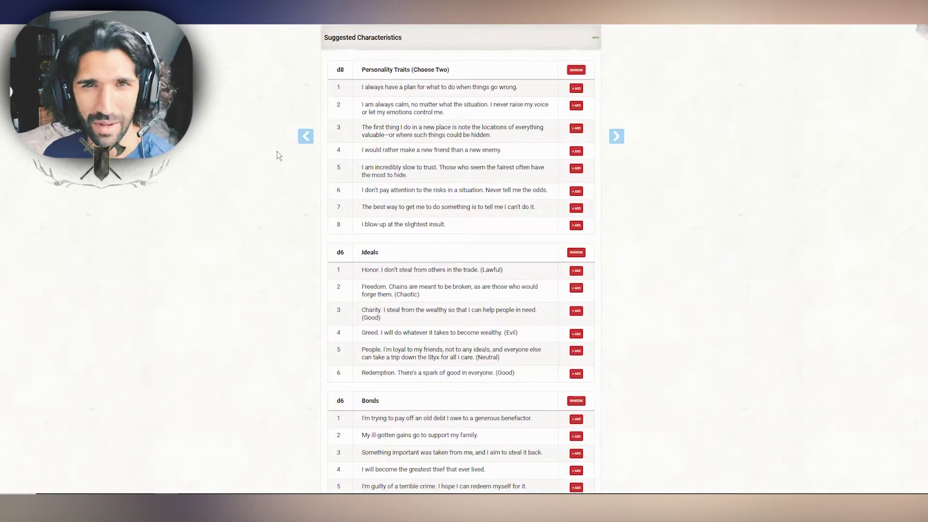
scroll(276, 156, down, 1)
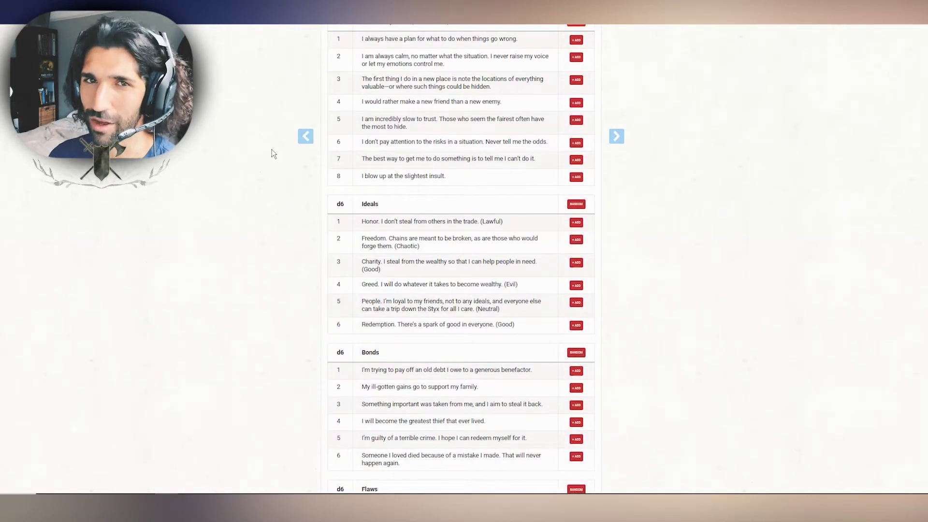
scroll(290, 182, down, 2)
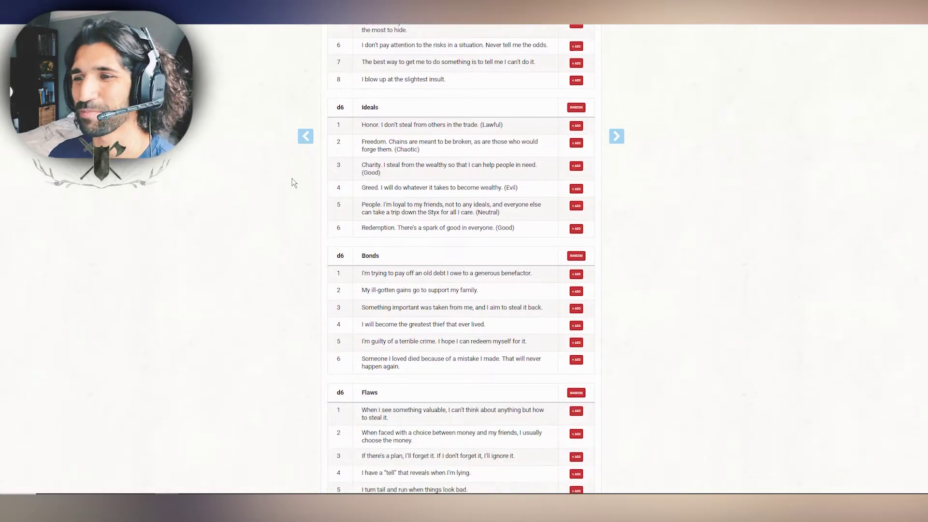
click(579, 107)
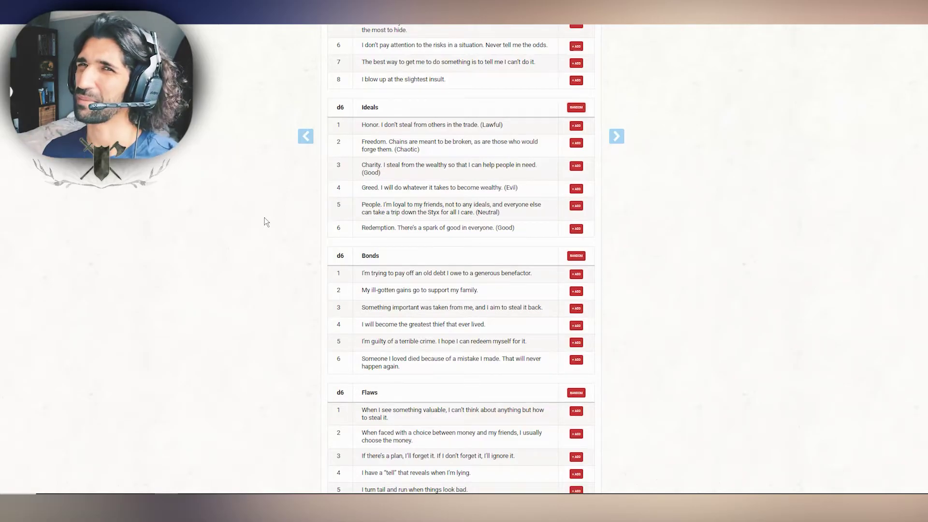
scroll(278, 212, down, 3)
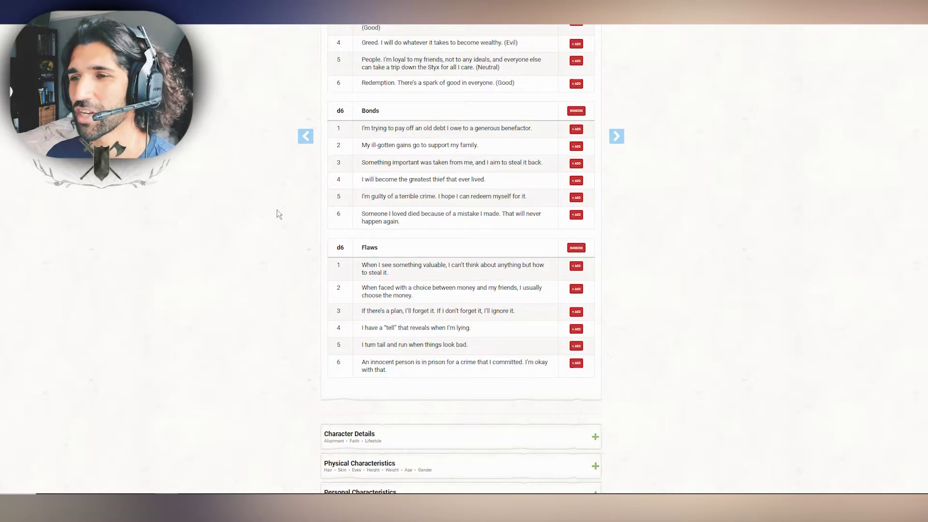
click(576, 111)
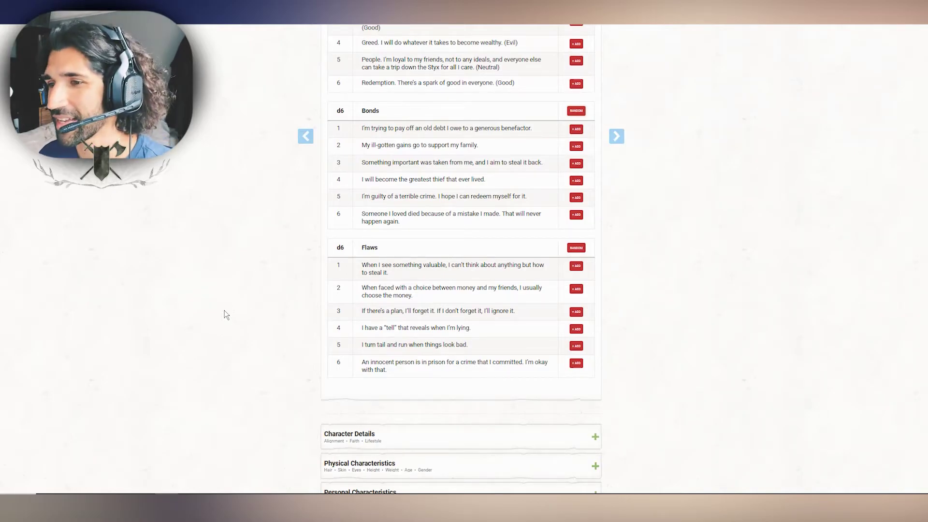
- Add a random flaw, plus flaw 3, "If there's a plan, I'll forget it. If I don't forget it, I'll ignore it."
click(576, 249)
scroll(190, 360, down, 1)
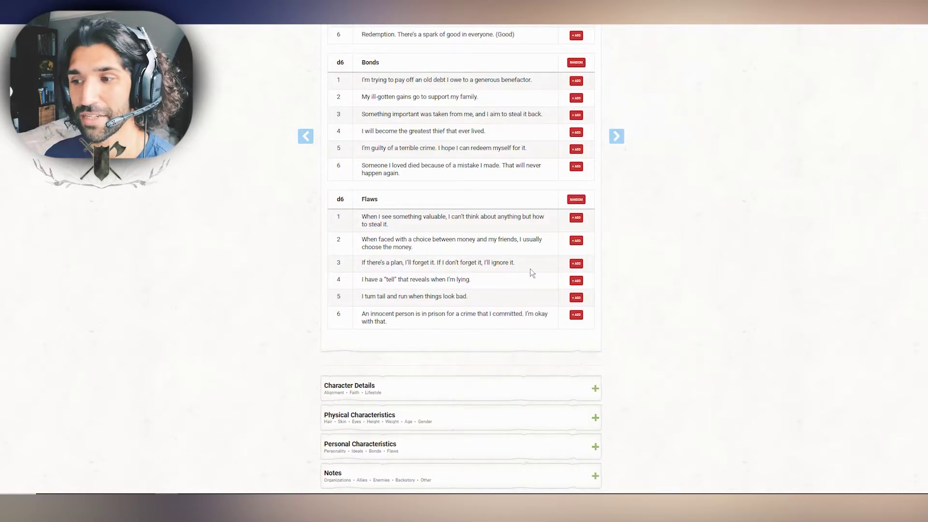
click(576, 263)
scroll(239, 253, down, 2)
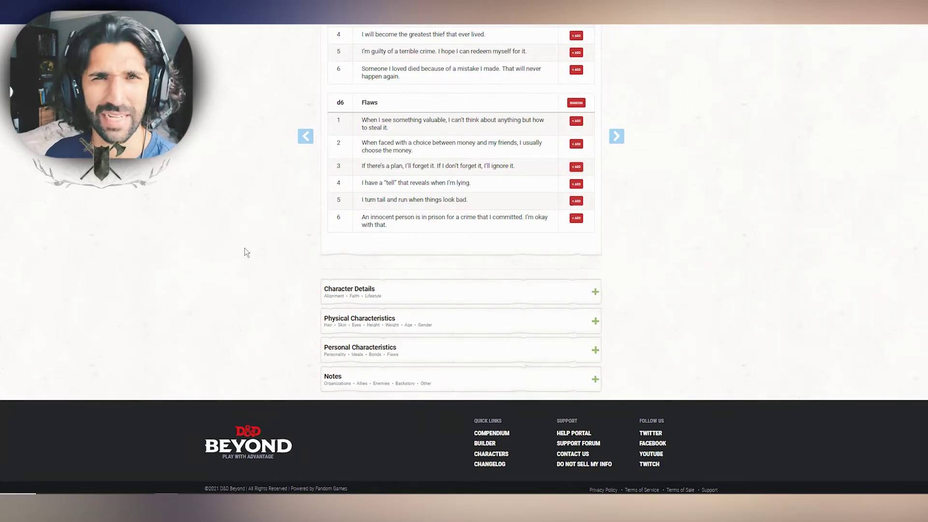
scroll(266, 252, up, 2)
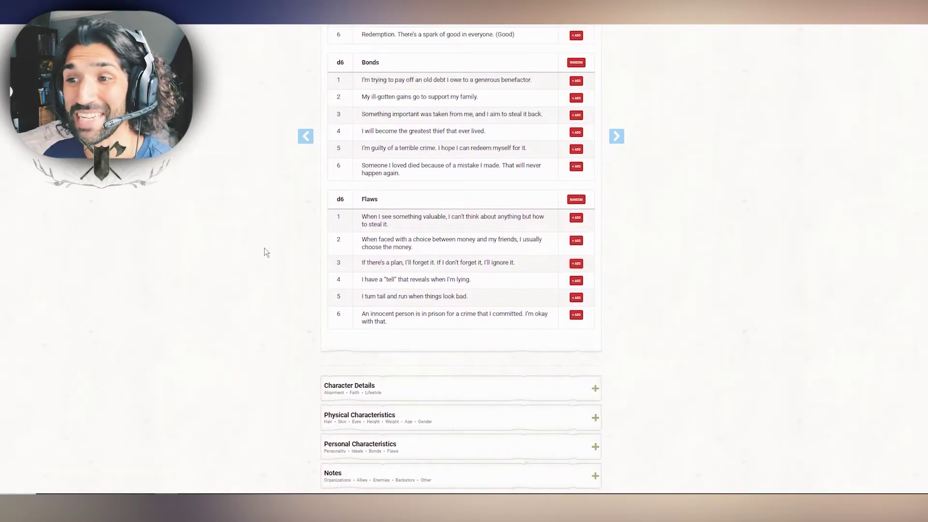
scroll(266, 252, down, 2)
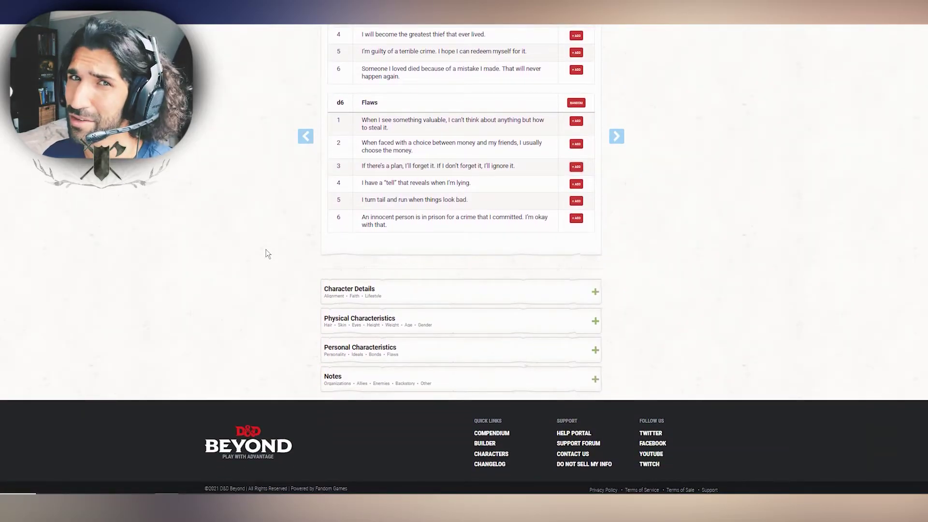
scroll(268, 261, down, 1)
scroll(269, 262, up, 1)
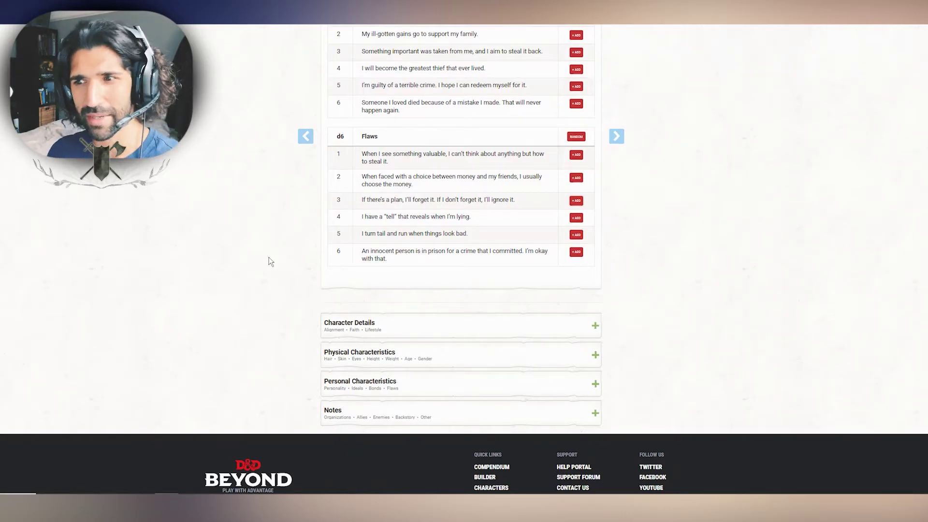
- Collapse Suggested Characteristics and Criminal Contact, and expand Personal Characteristics to review the added traits, ideal, bond and flaws
scroll(270, 261, up, 12)
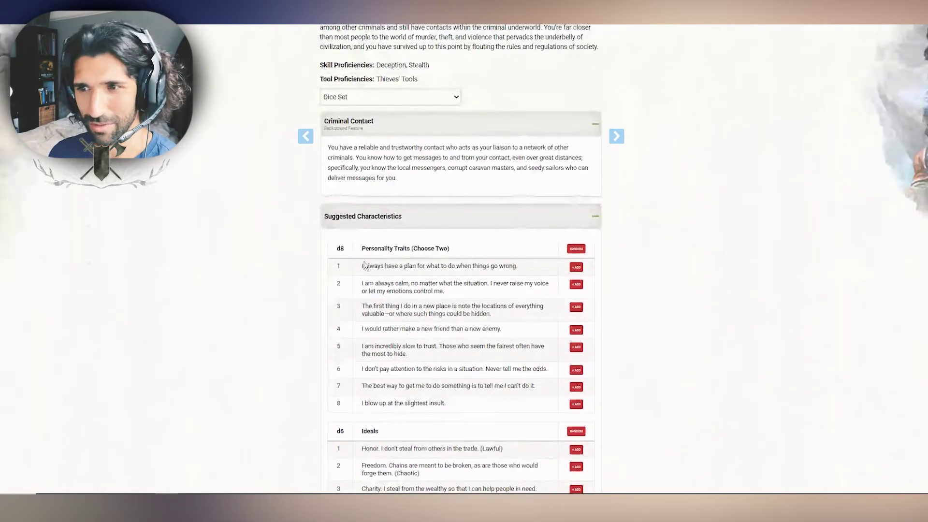
click(433, 224)
click(496, 137)
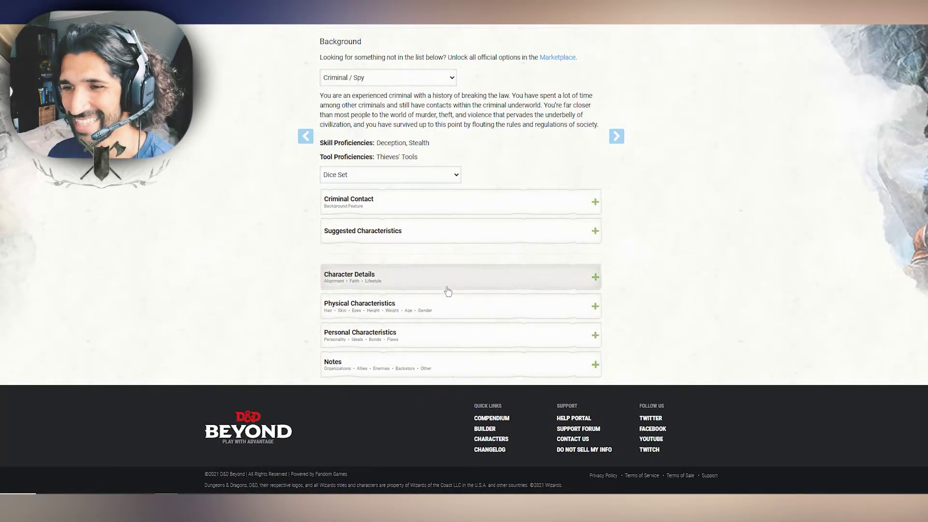
click(463, 342)
scroll(462, 333, down, 4)
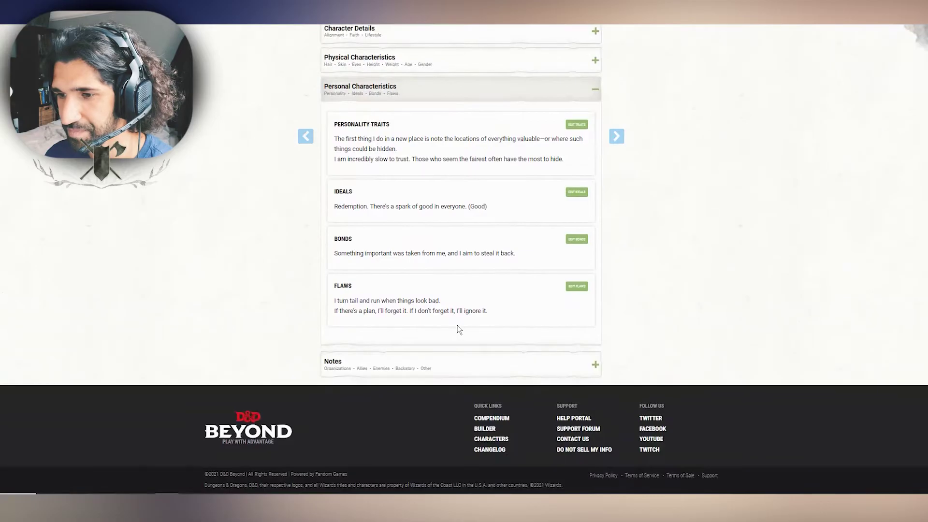
- Remove the flaw "I turn tail and run when things look bad." with its empty line, and collapse Personal Characteristics
click(577, 286)
click(481, 151)
drag(484, 151, 366, 154)
key(BackSpace)
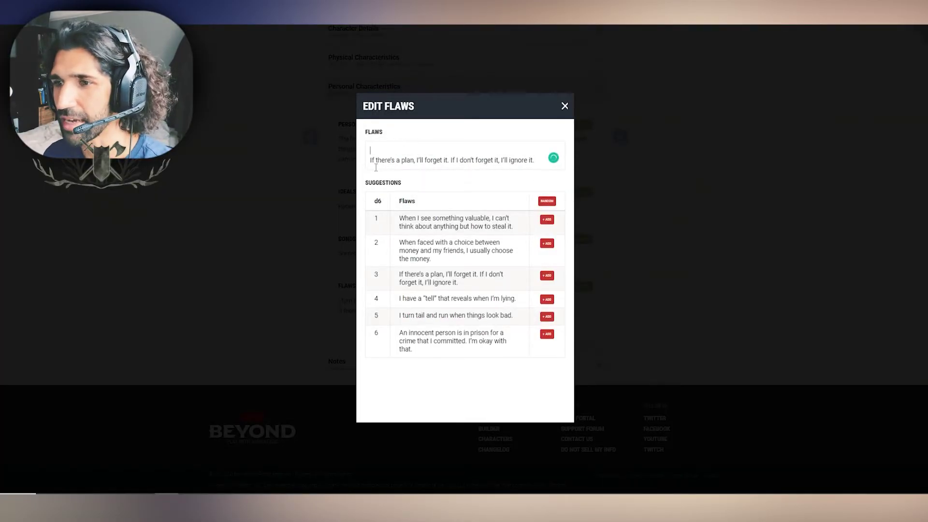
key(Delete)
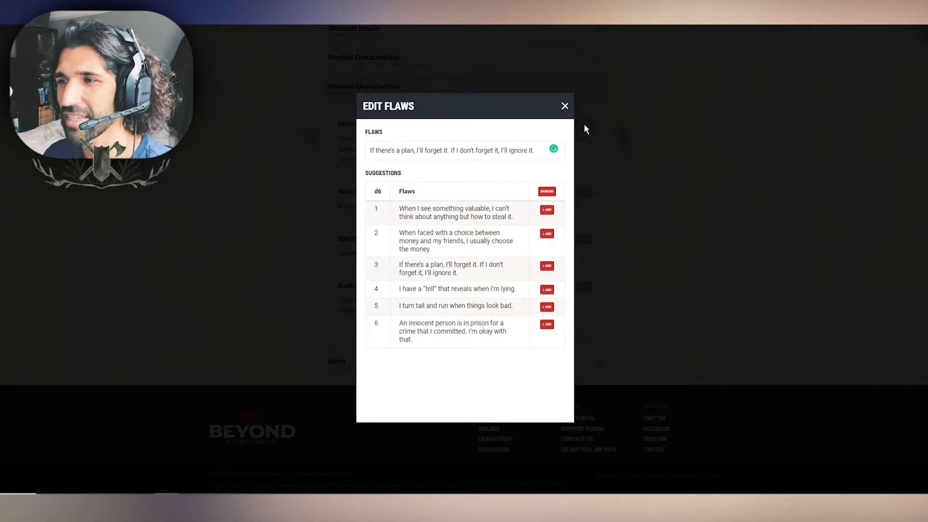
click(565, 106)
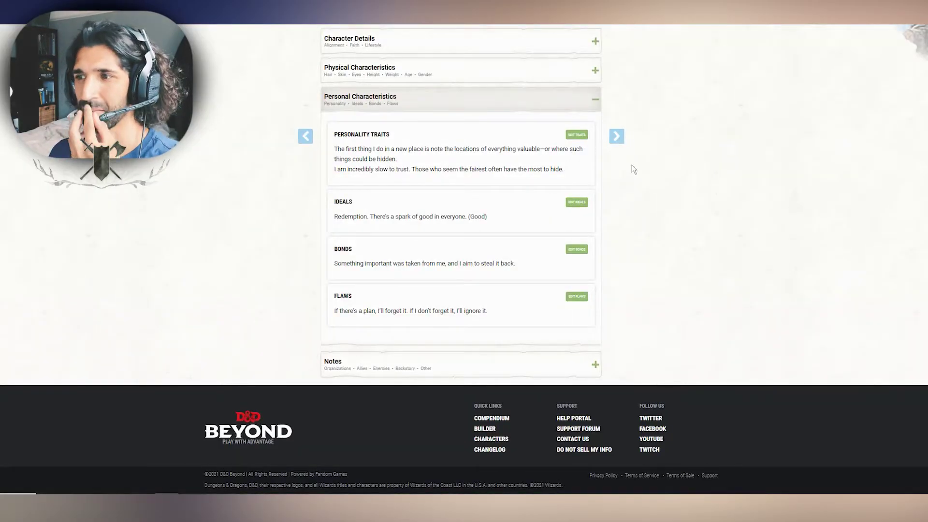
click(556, 104)
scroll(648, 170, up, 3)
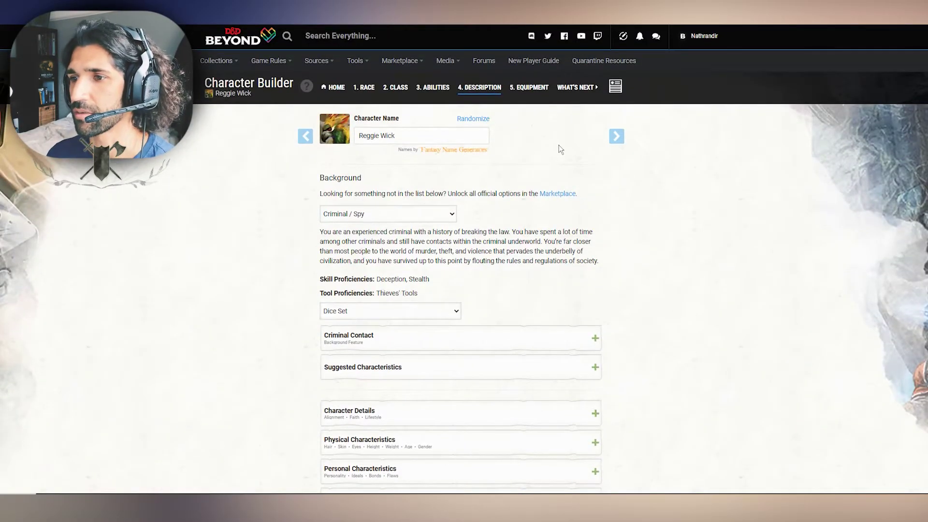
- Go to the character's equipment, choose starting equipment instead of gold, and pick leather armor, longbow, and 20 arrows
click(527, 87)
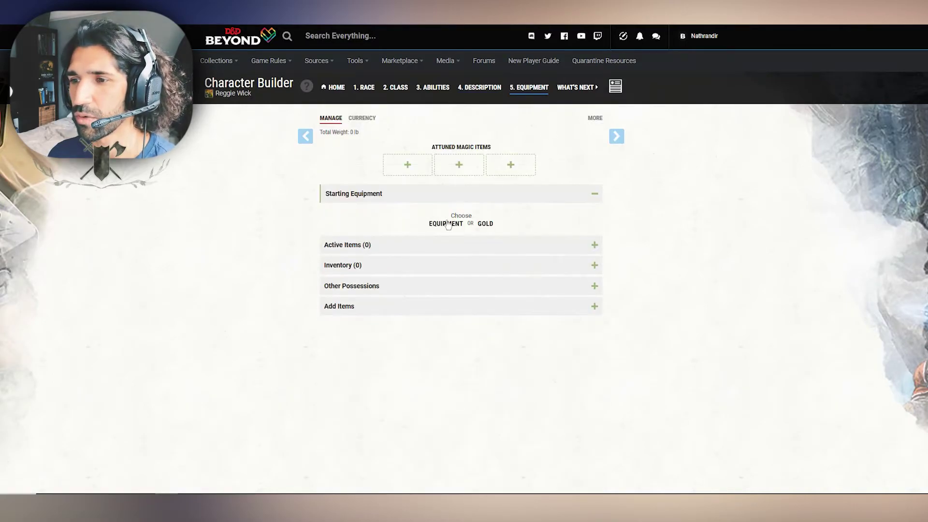
click(448, 225)
scroll(323, 238, down, 1)
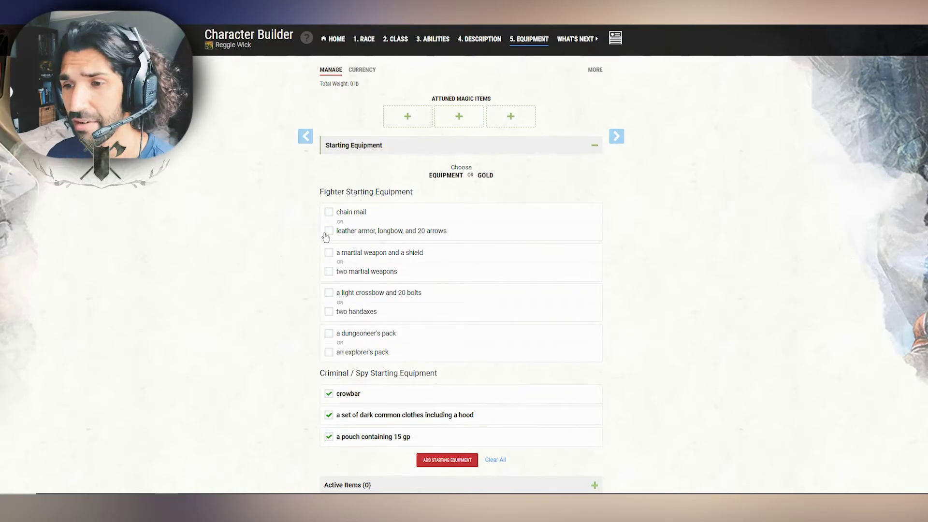
click(329, 232)
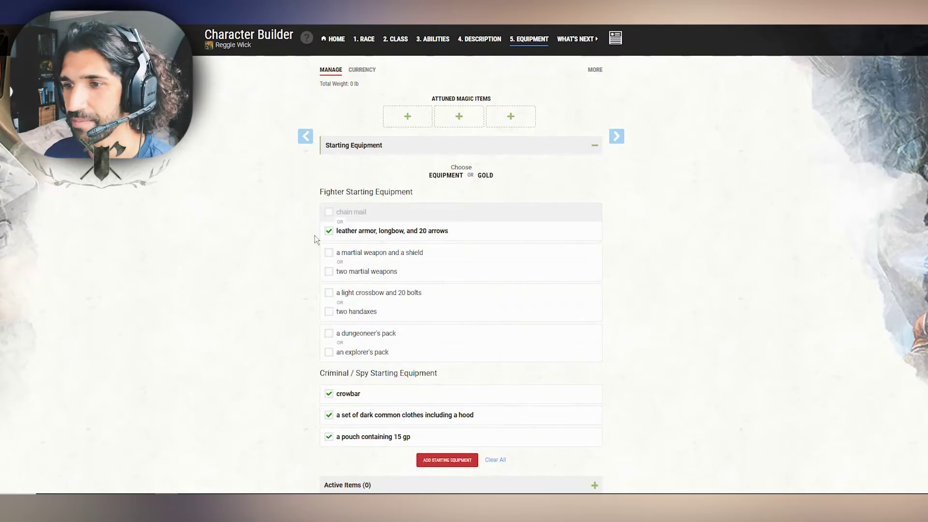
- Pick two martial weapons in the Fighter starting equipment, with Crossbow, Hand as the first weapon
click(329, 272)
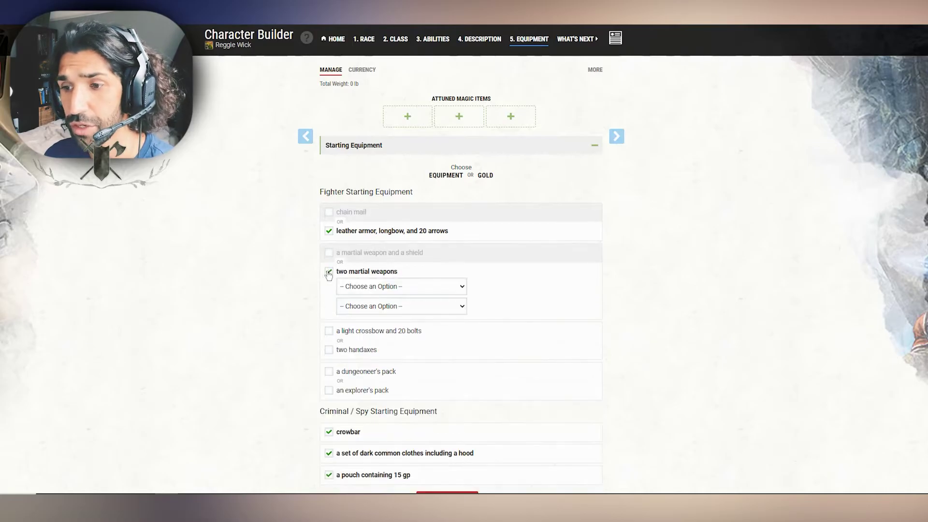
scroll(270, 278, down, 2)
scroll(296, 270, up, 2)
scroll(290, 258, down, 1)
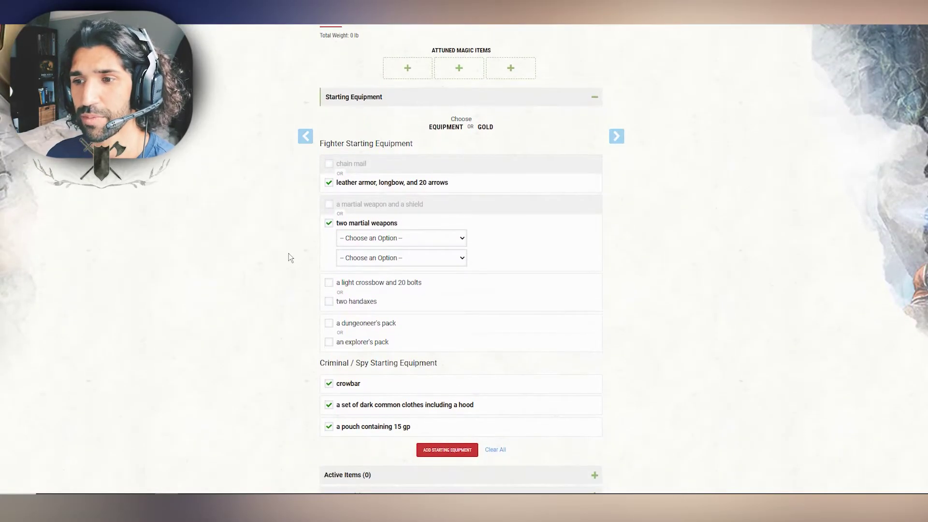
click(389, 240)
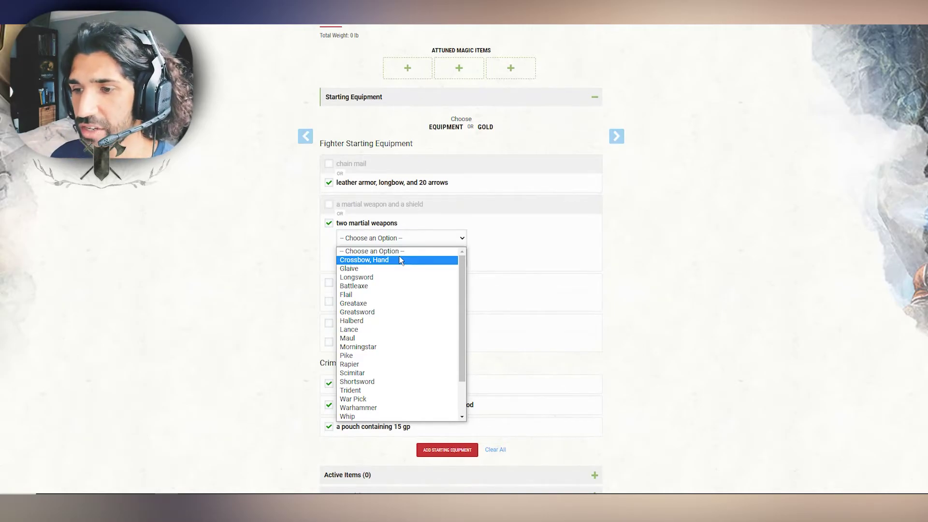
click(400, 261)
- Choose Rapier as the second martial weapon
click(400, 261)
click(388, 251)
click(384, 261)
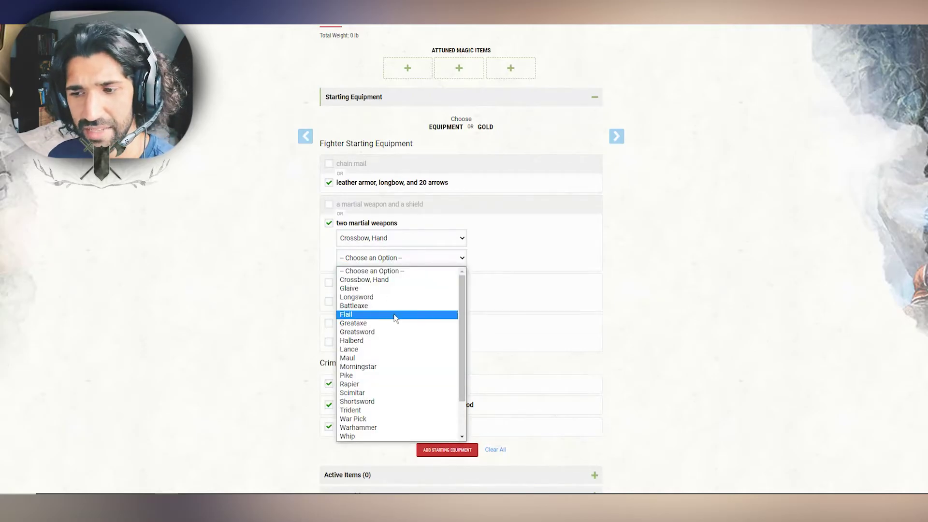
scroll(393, 315, down, 1)
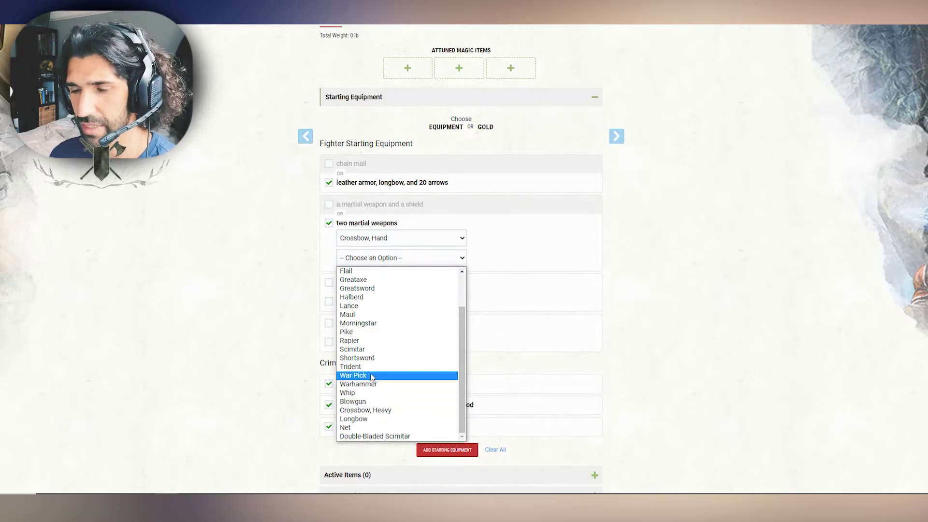
click(374, 340)
click(376, 261)
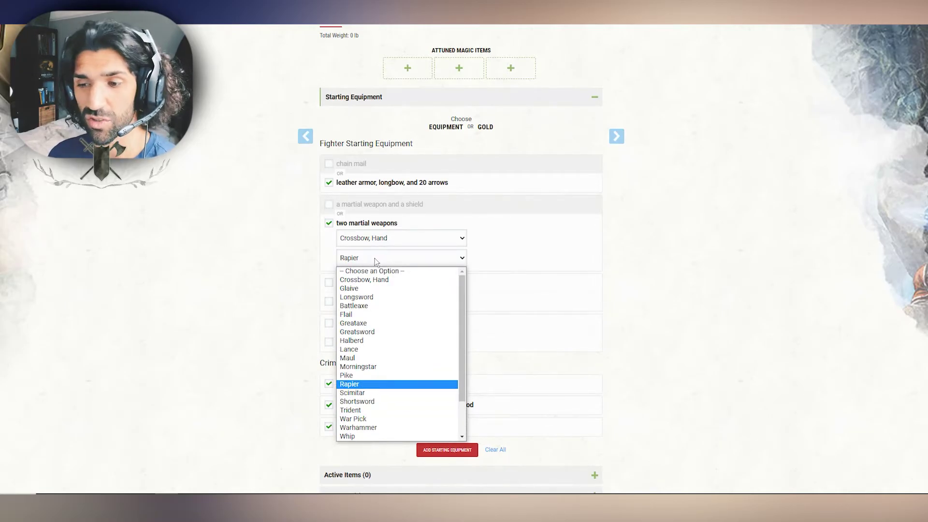
click(362, 385)
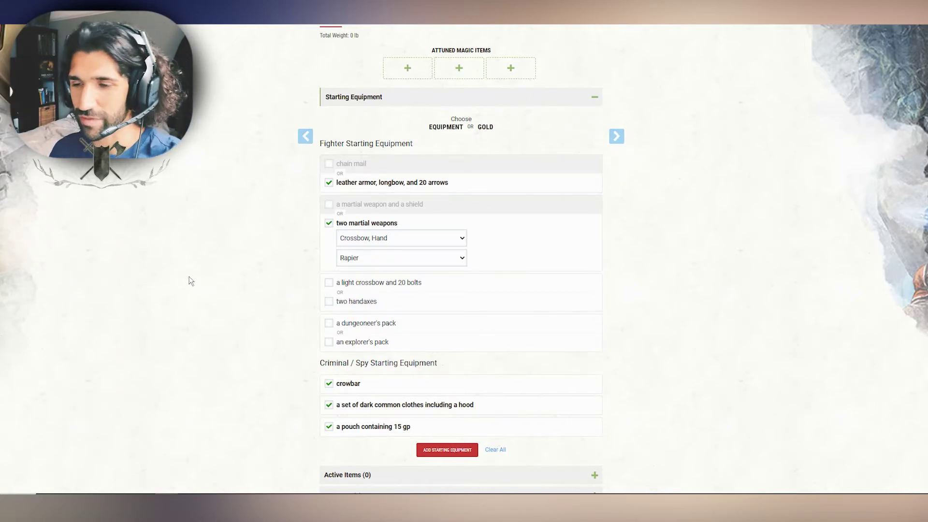
- Choose a light crossbow and 20 bolts in the Fighter starting equipment, and change the first martial weapon to Scimitar
click(328, 284)
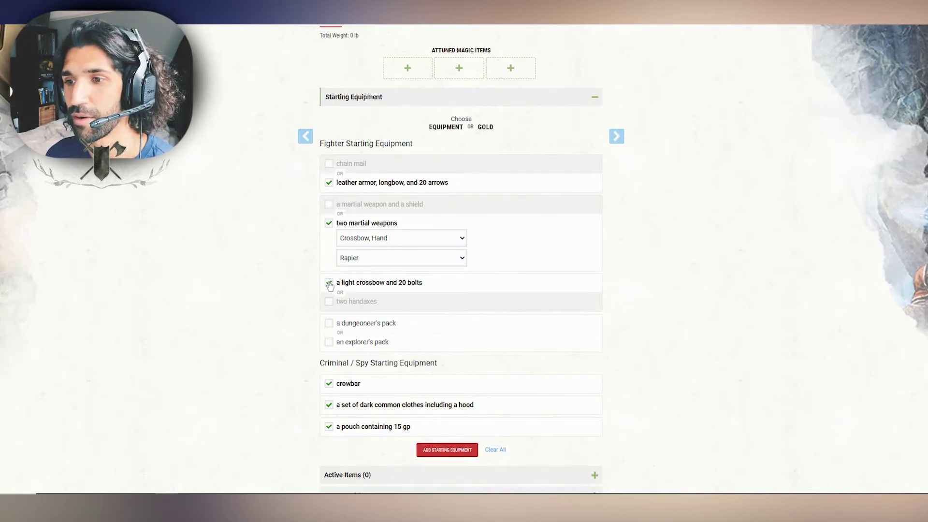
click(378, 239)
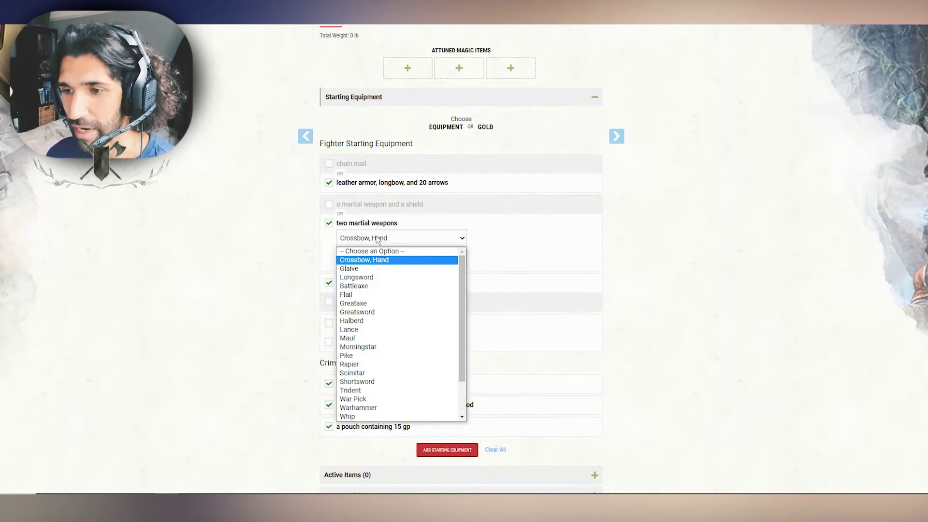
click(414, 372)
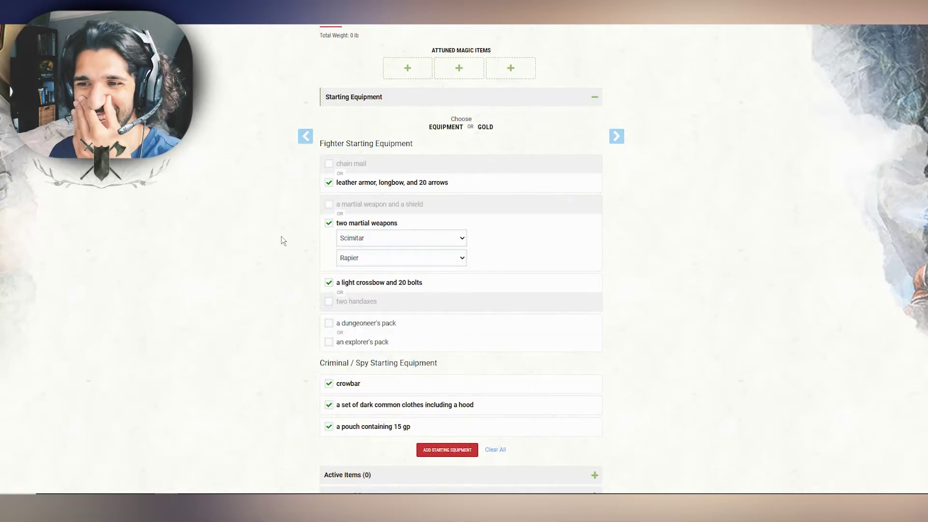
- Choose an explorer's pack and add the selected starting equipment to the character's inventory
scroll(267, 266, down, 2)
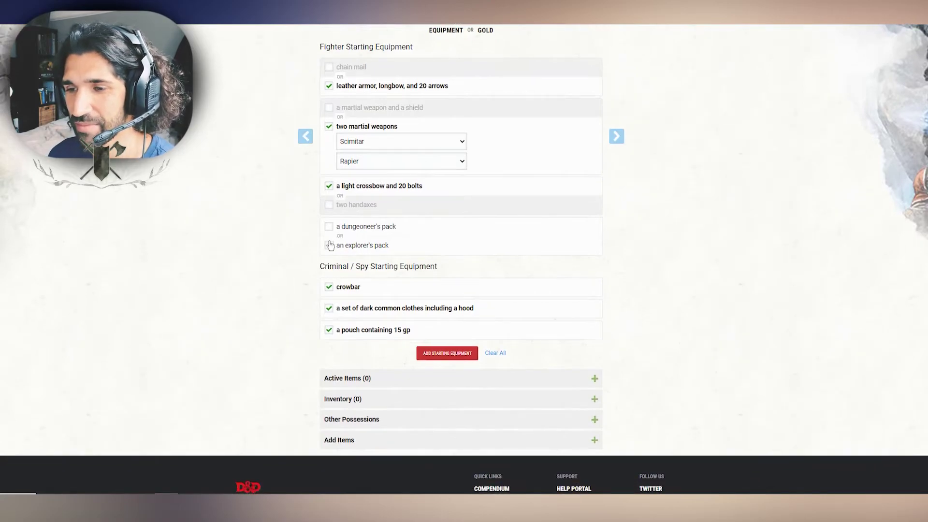
click(328, 245)
scroll(290, 275, down, 2)
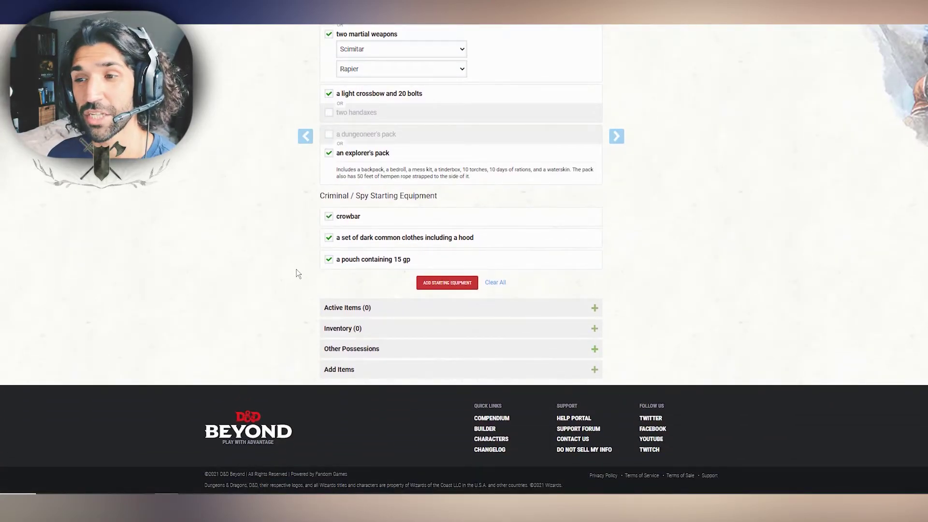
click(437, 285)
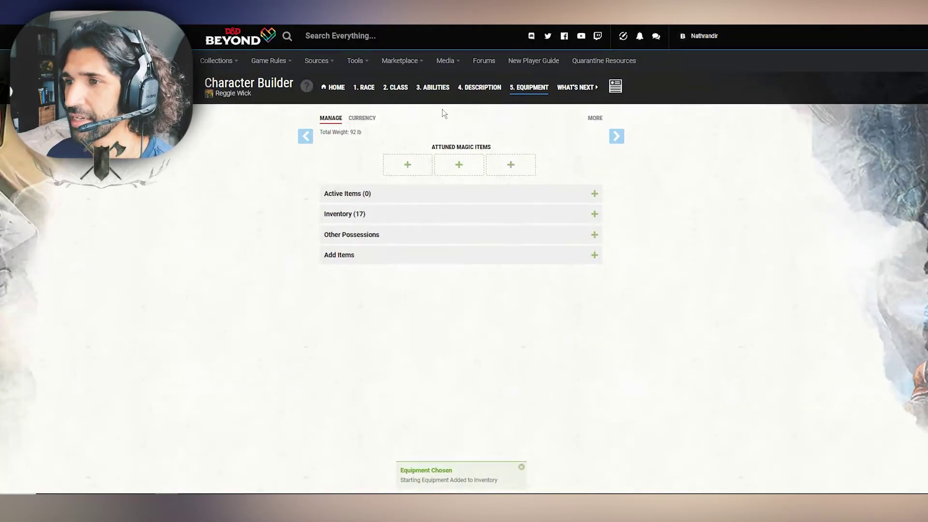
- Go to the character sheet, equip the arrows, crossbow bolts, light crossbow, leather armor, longbow, rapier and scimitar, and return to the actions
click(575, 87)
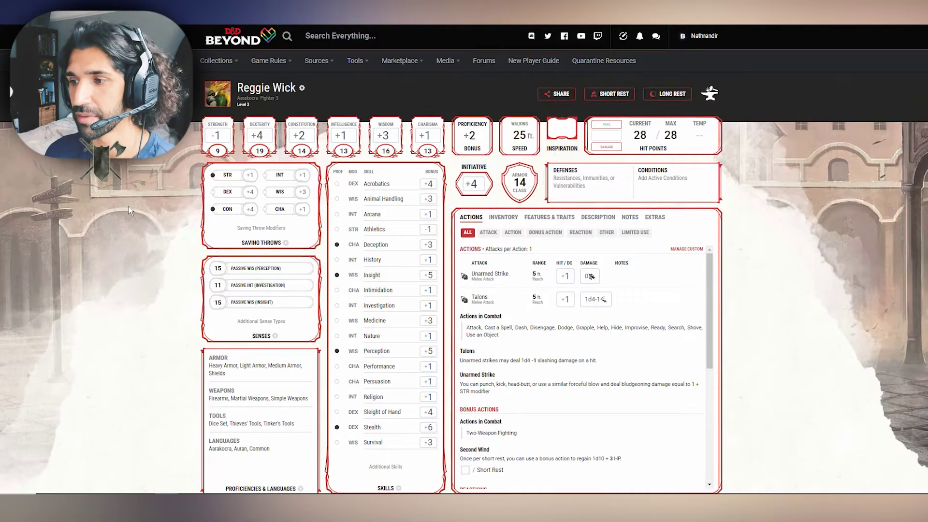
click(504, 217)
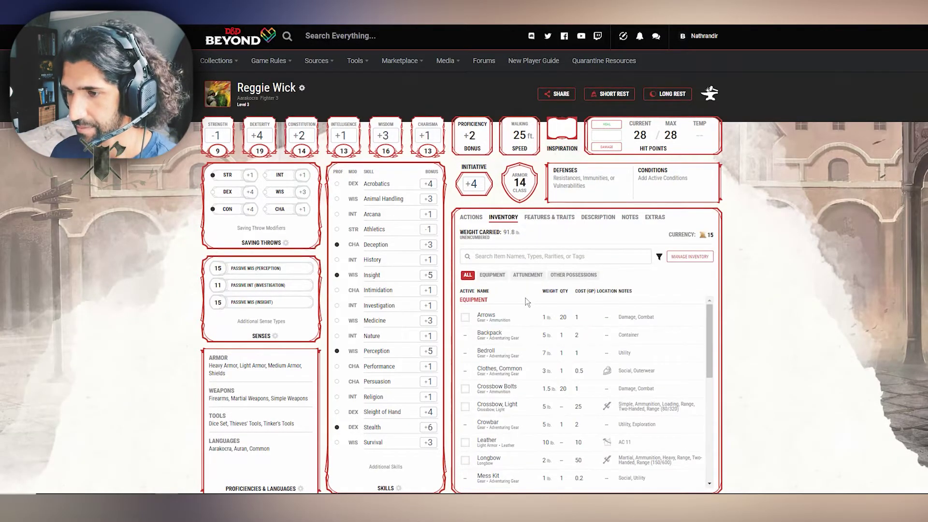
click(465, 317)
click(464, 388)
click(465, 407)
scroll(471, 409, down, 3)
click(465, 346)
click(465, 365)
click(465, 399)
click(465, 453)
click(471, 217)
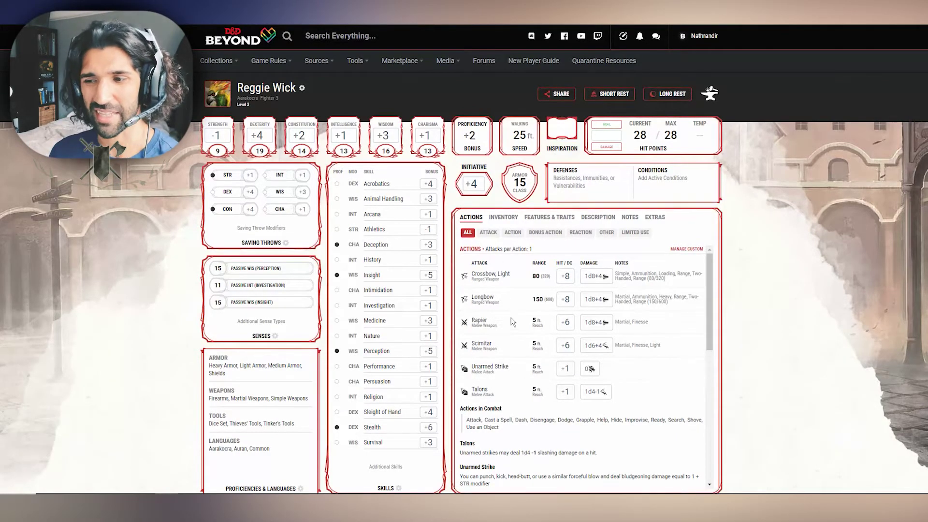
- Filter the addable items by "(exa" and add Pistol (Exandria), Musket (Exandria) and the bullets for both to the inventory
click(504, 218)
click(690, 256)
click(786, 153)
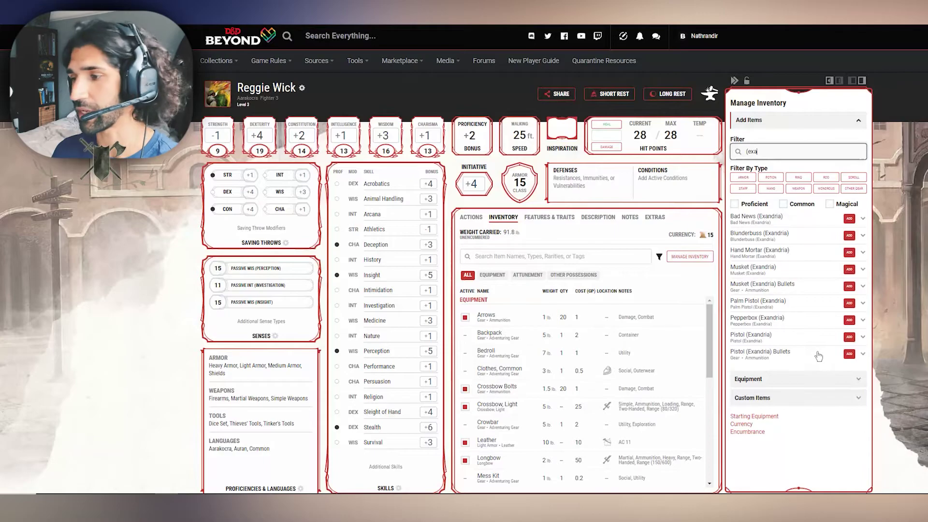
click(850, 336)
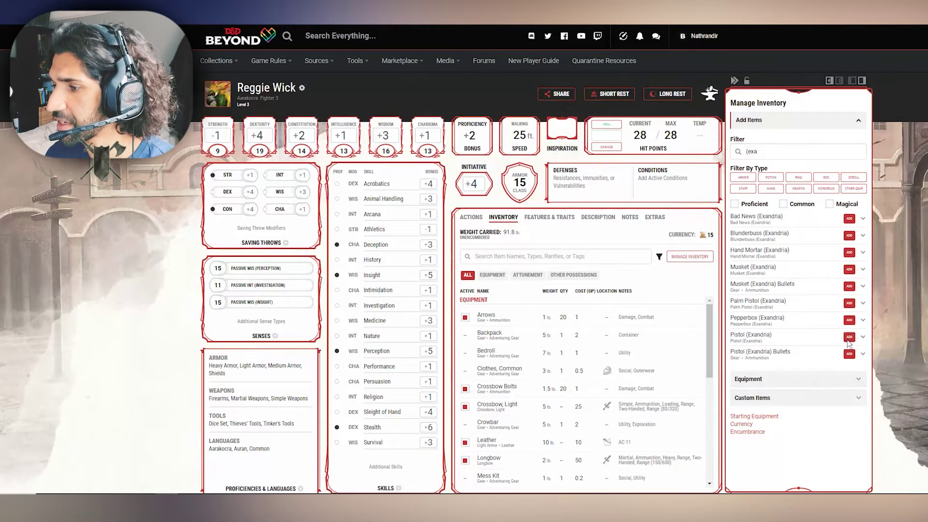
click(850, 354)
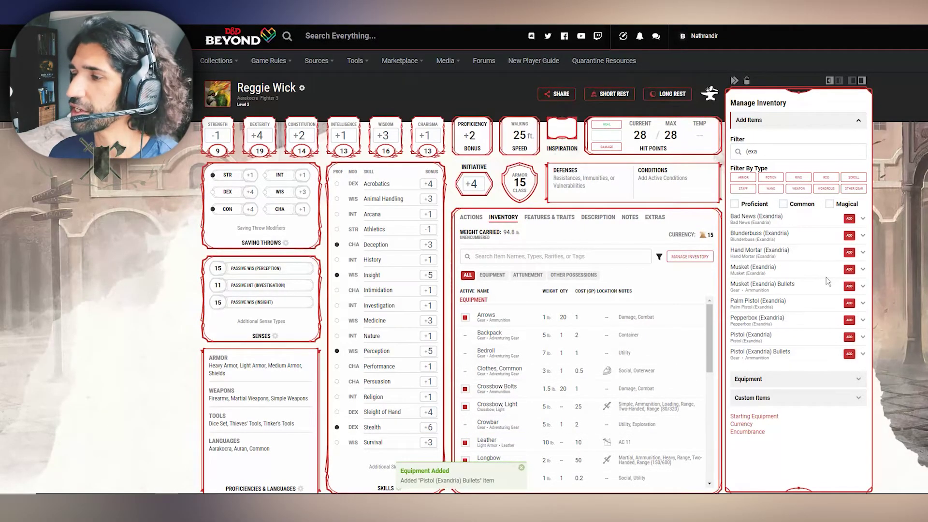
click(849, 269)
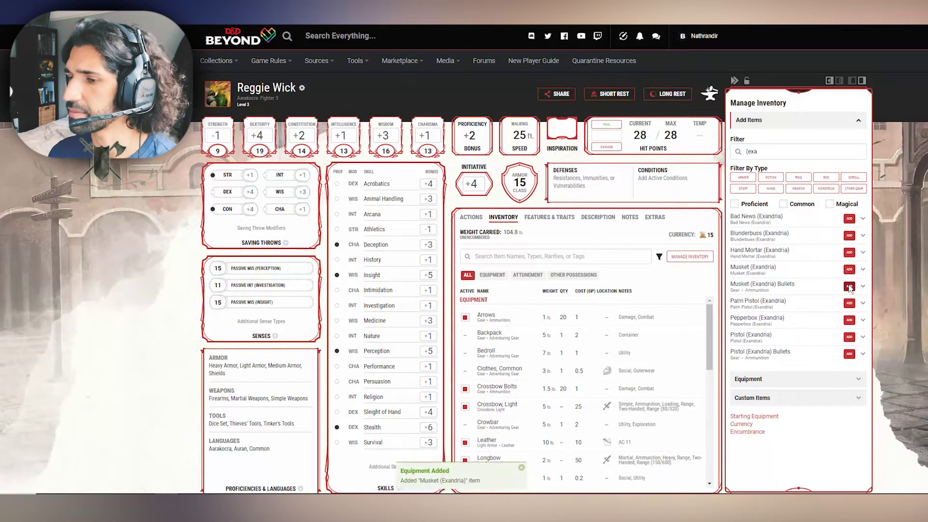
click(849, 286)
- Equip the Exandria musket and pistol with their bullets, and show the character's actions
scroll(528, 357, down, 3)
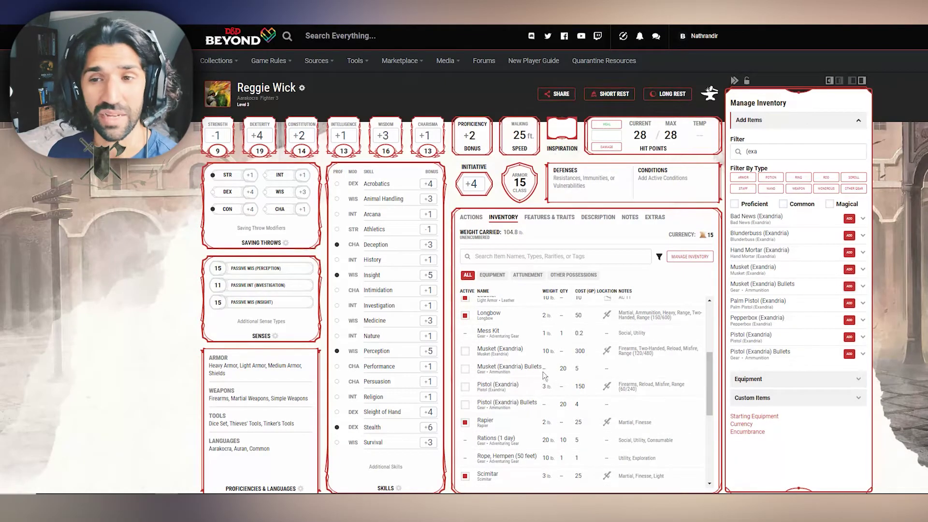
click(465, 351)
click(465, 369)
click(466, 387)
click(465, 404)
click(554, 246)
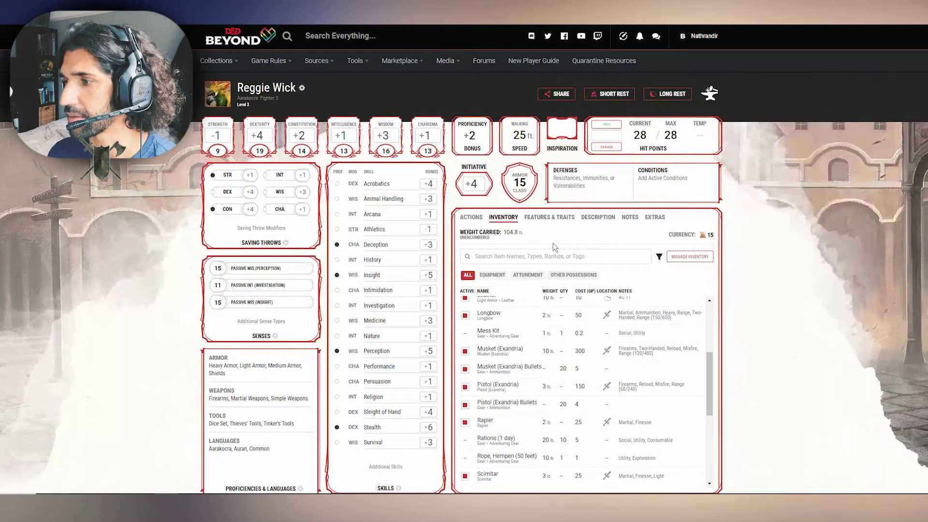
click(478, 217)
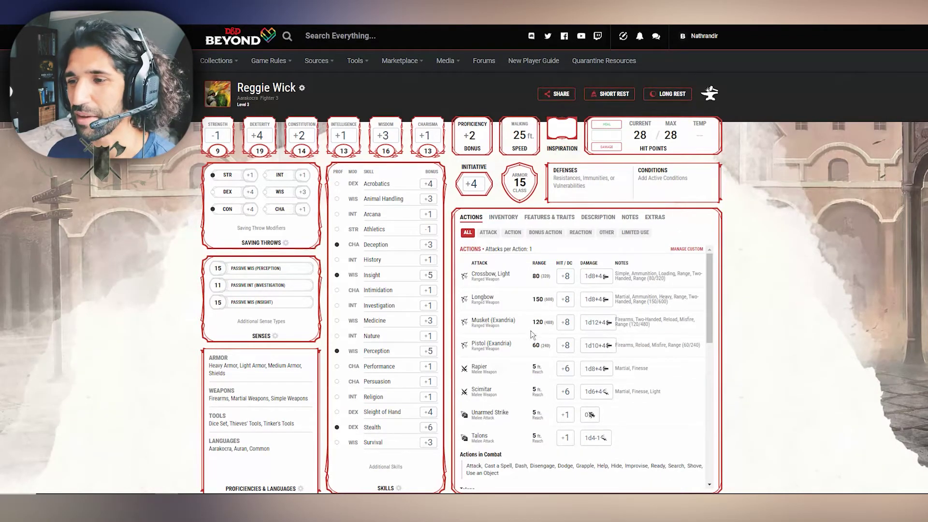
- Unequip the crossbow bolts, light crossbow, longbow and arrows in the inventory
click(504, 219)
scroll(483, 358, down, 3)
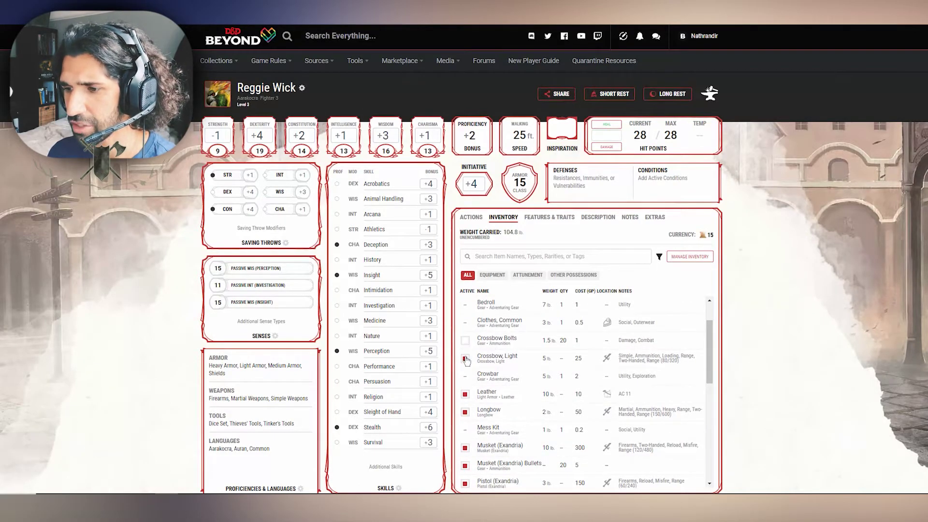
scroll(465, 360, down, 2)
click(465, 315)
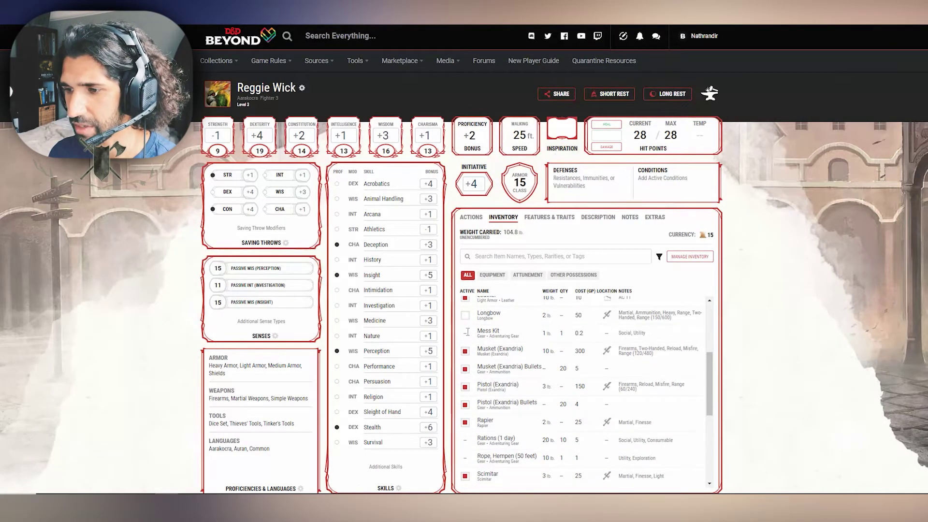
scroll(500, 375, down, 3)
scroll(505, 378, up, 6)
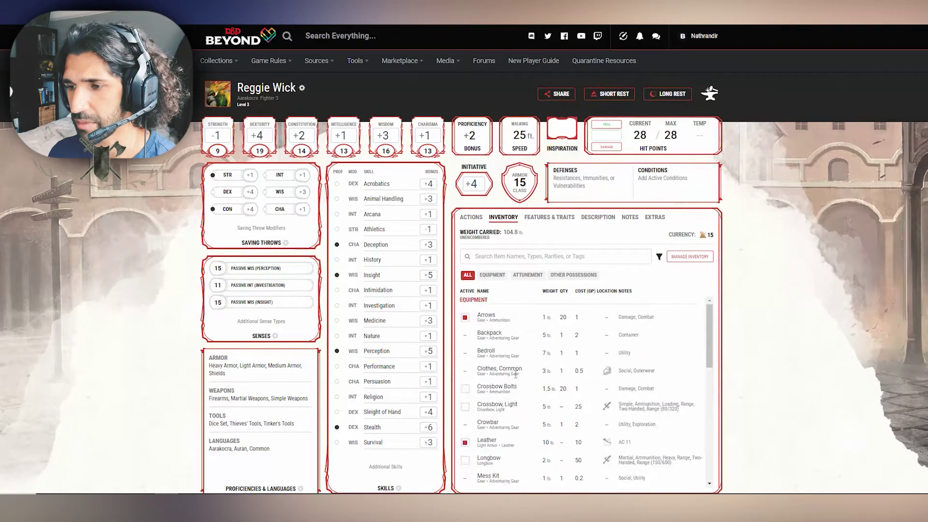
click(465, 317)
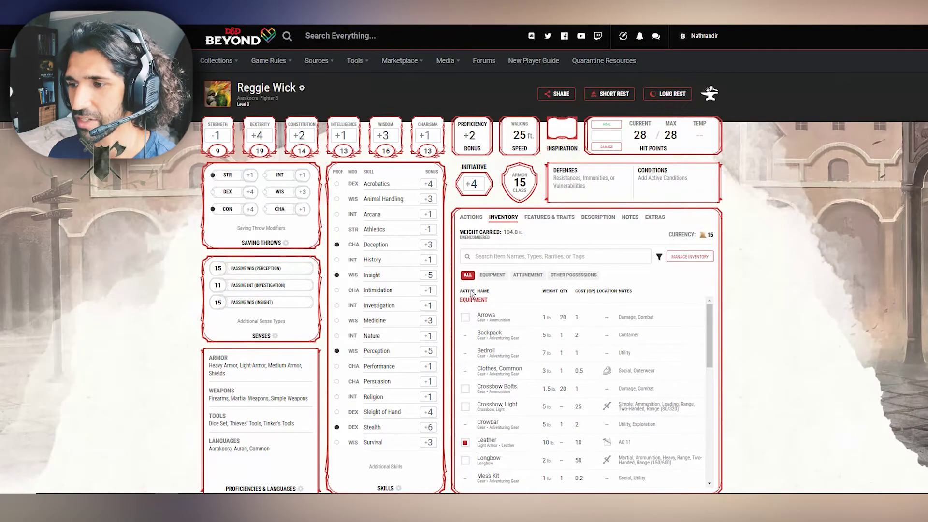
- Examine the details of Talons, Pistol (Exandria) and Musket (Exandria) from the character's actions, and close them
click(476, 218)
click(656, 401)
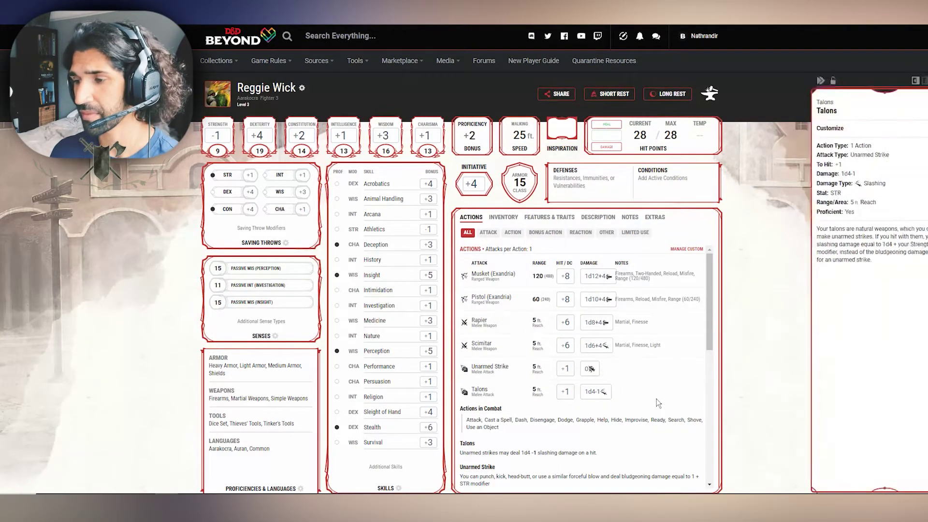
click(449, 285)
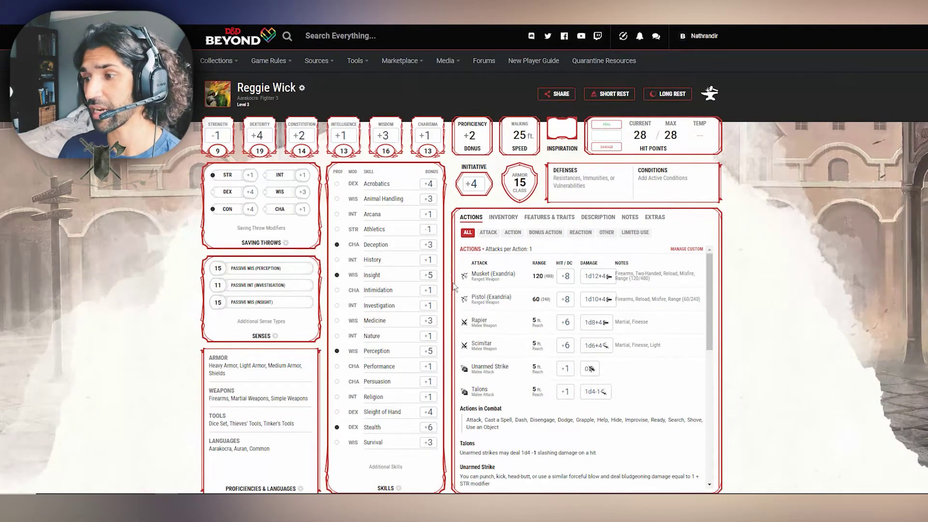
click(646, 307)
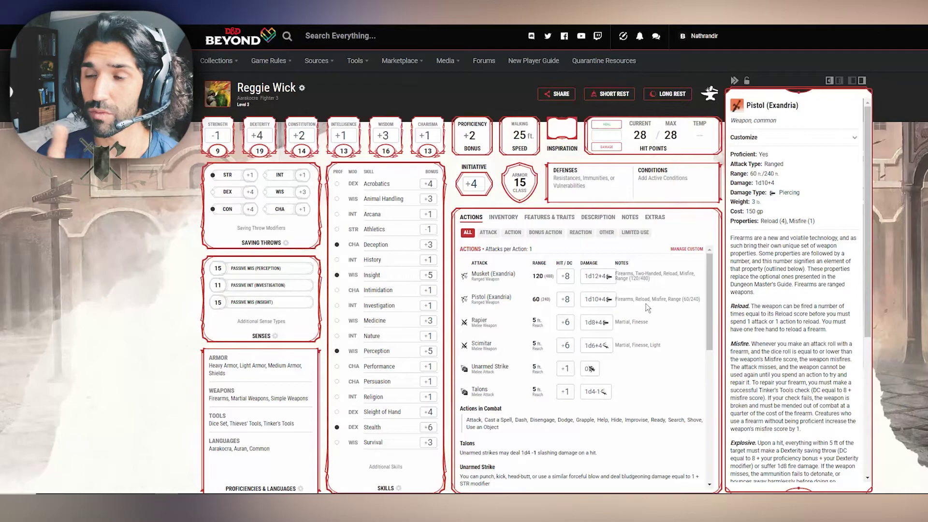
click(522, 286)
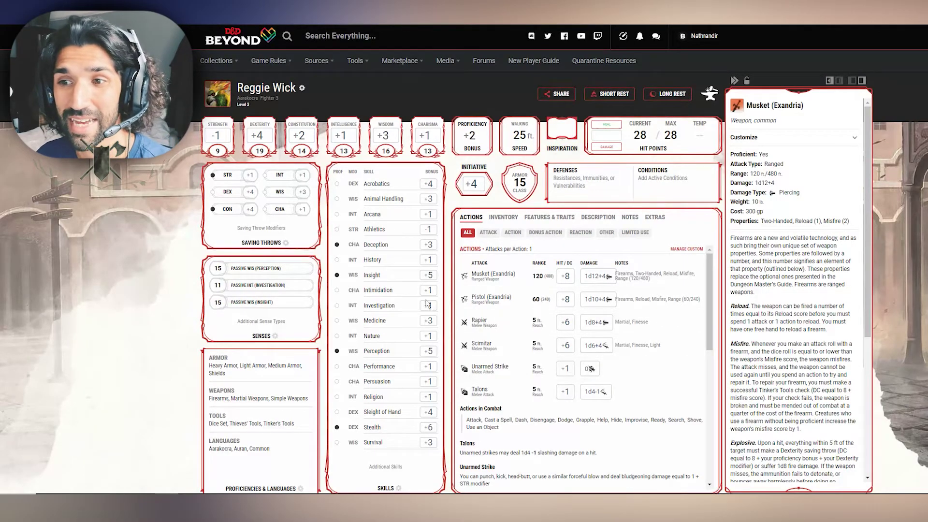
click(179, 245)
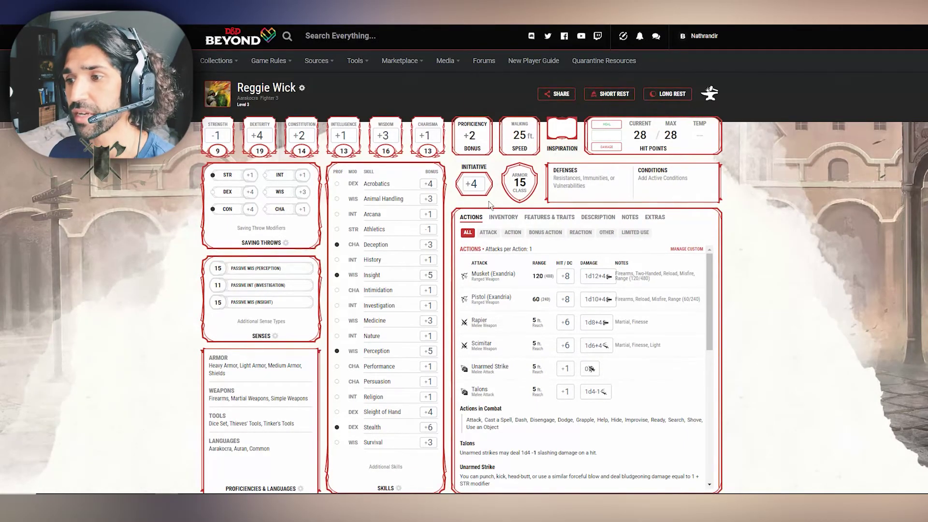
click(503, 217)
click(679, 265)
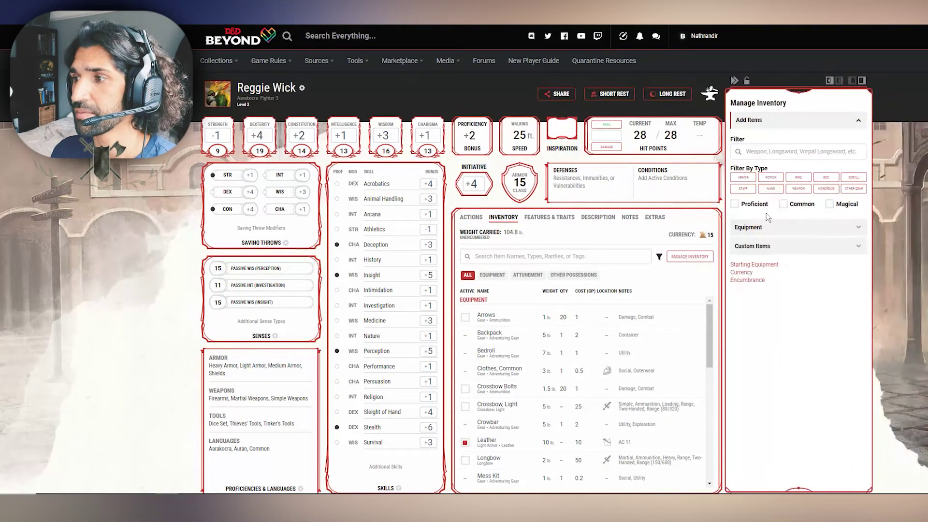
click(788, 151)
text(moon)
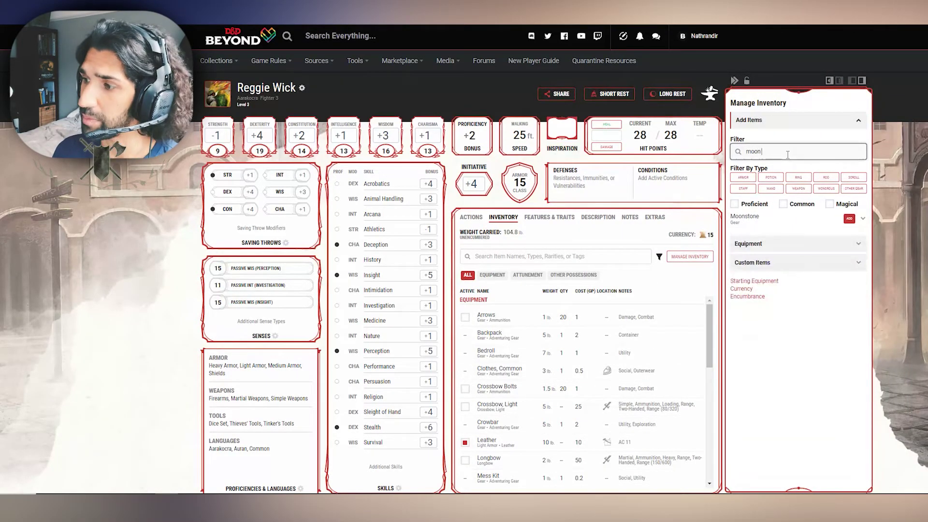
text(-)
key(BackSpace)
key(BackSpace)
key(BackSpace)
key(BackSpace)
key(BackSpace)
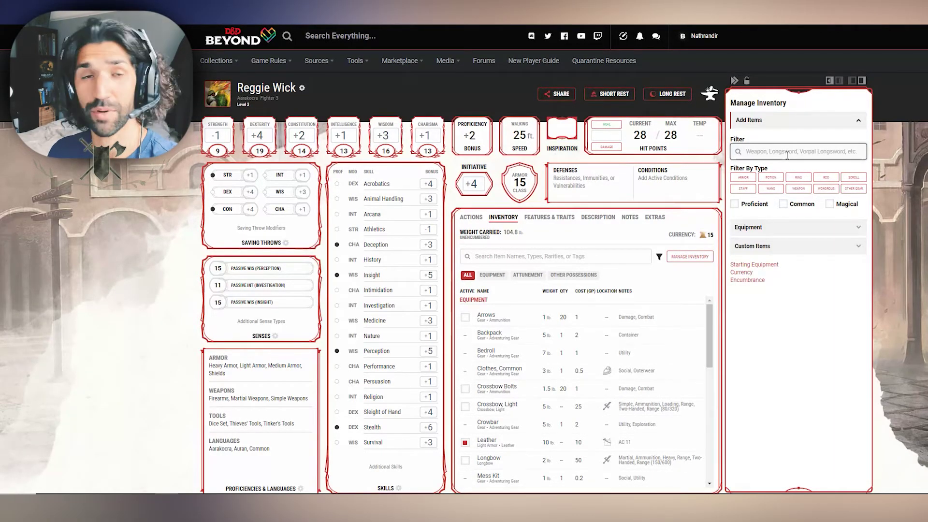
click(141, 310)
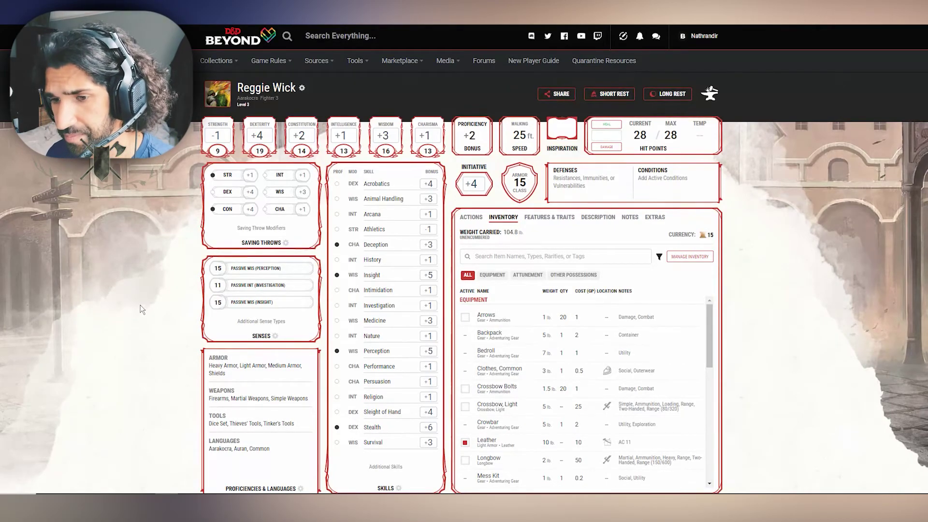
- Filter the addable items by "gog", add Goggles of Night to the inventory and equip them
click(679, 257)
click(774, 150)
text(gog)
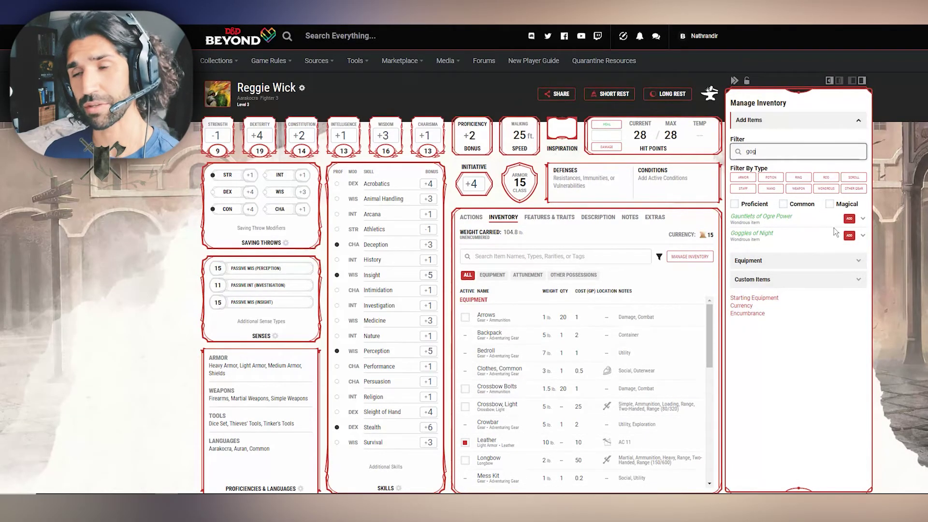
click(849, 236)
scroll(468, 292, down, 1)
scroll(468, 291, up, 2)
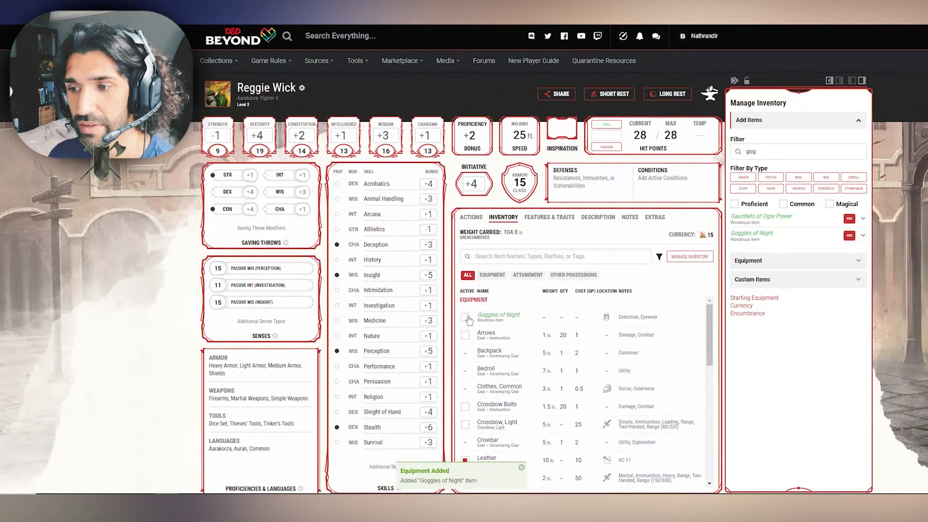
click(502, 292)
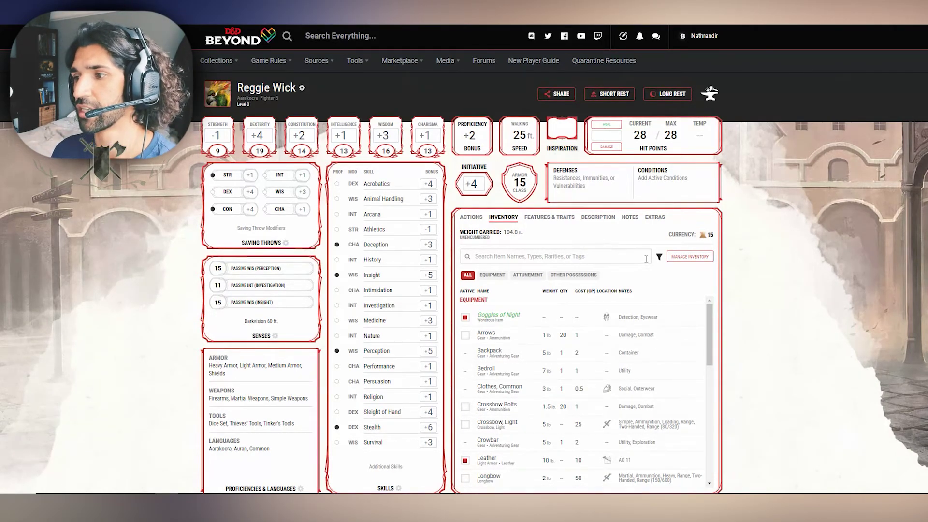
- Filter the addable items by "slipp", add Slippers of Spider Climbing, equip them, and return to the character's actions
click(703, 256)
click(765, 154)
text(slipp)
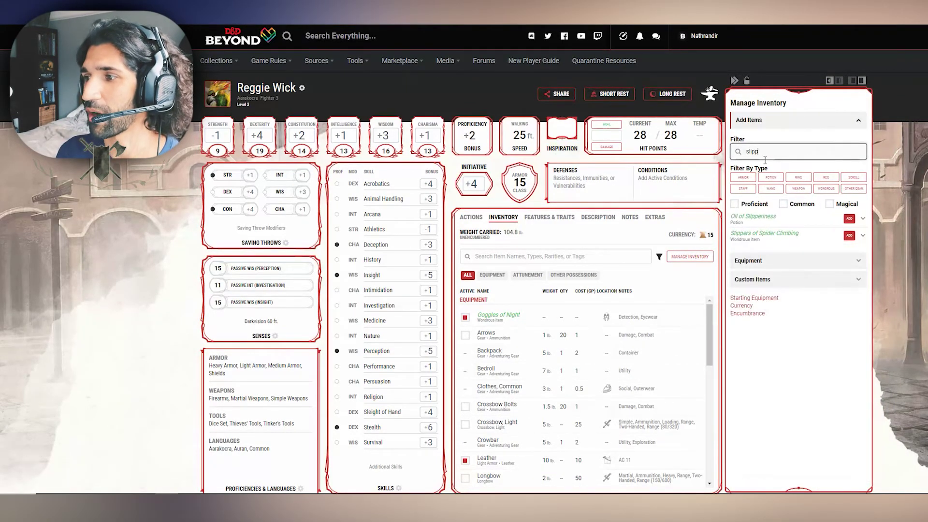
click(849, 235)
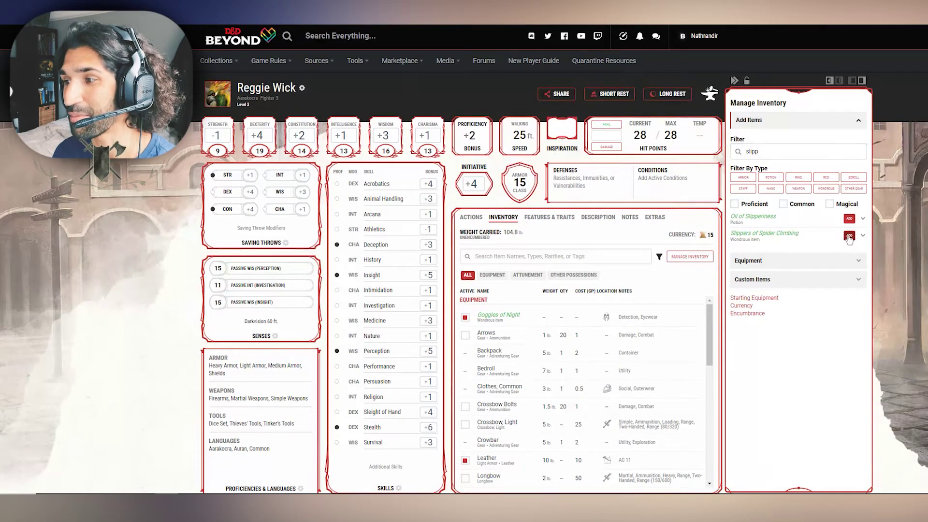
click(586, 286)
click(465, 337)
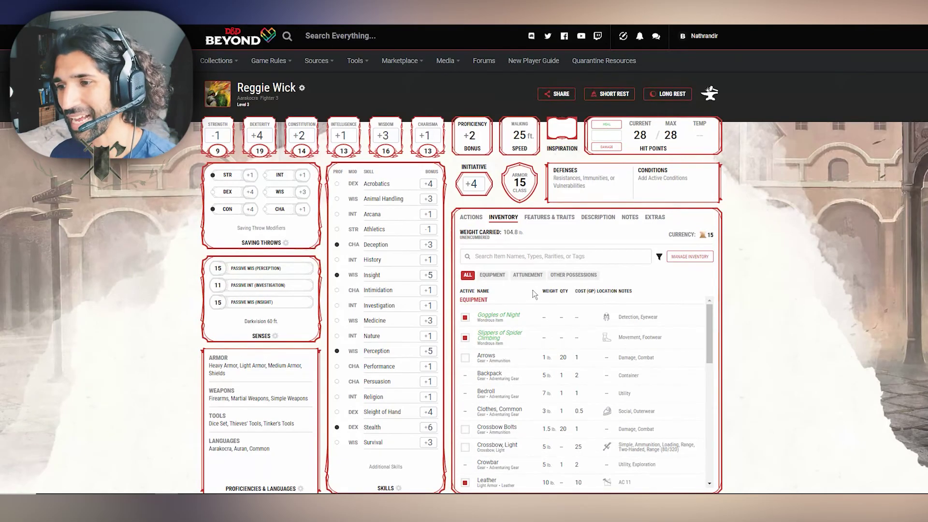
click(471, 217)
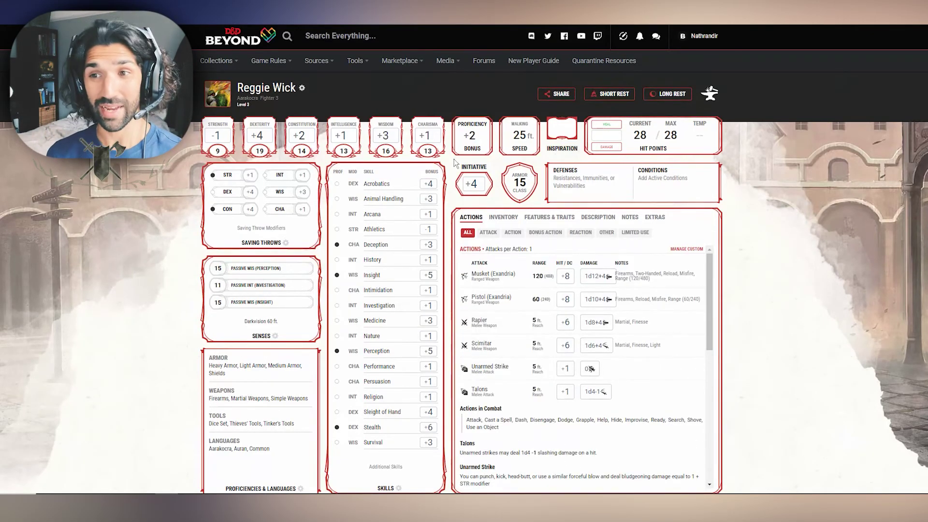